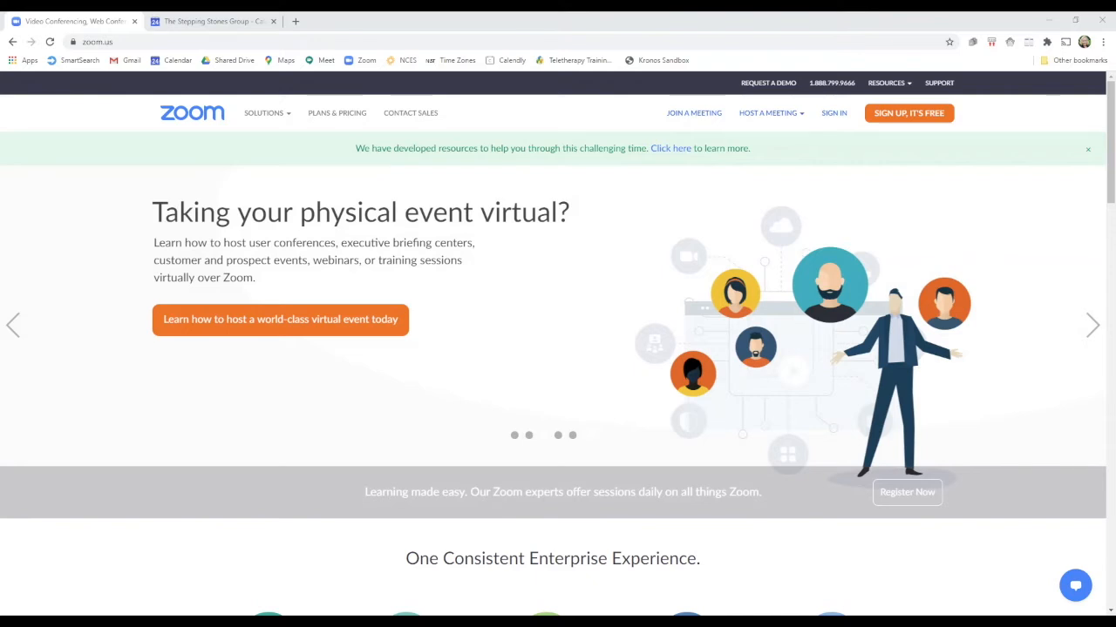
# Step: Sign in to the Zoom web portal using the saved account credentials
pyautogui.click(127, 42)
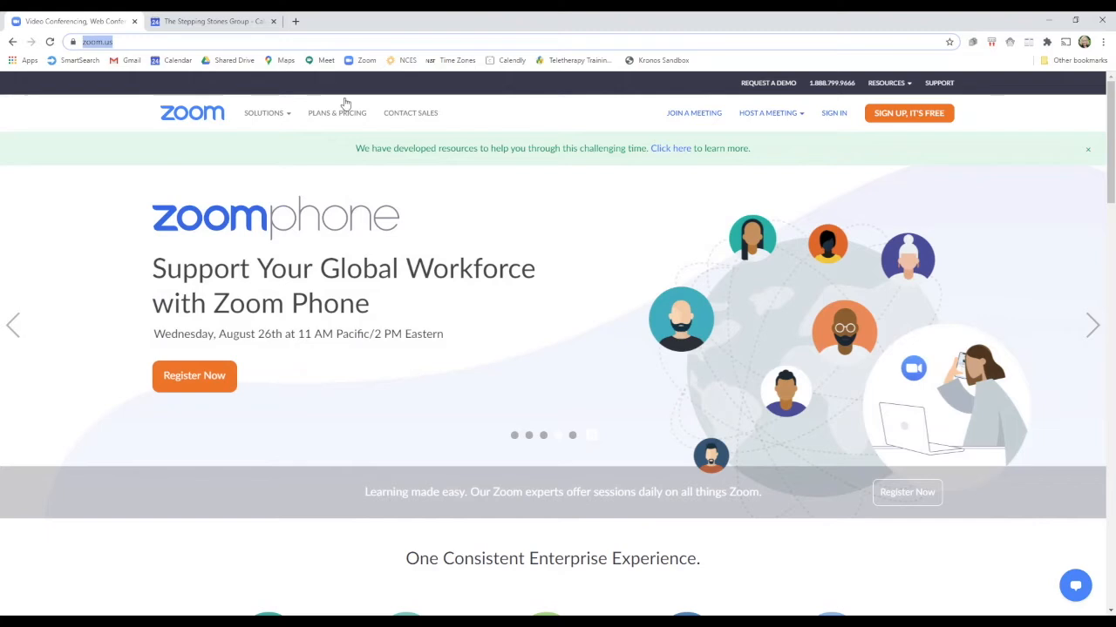
pyautogui.click(834, 127)
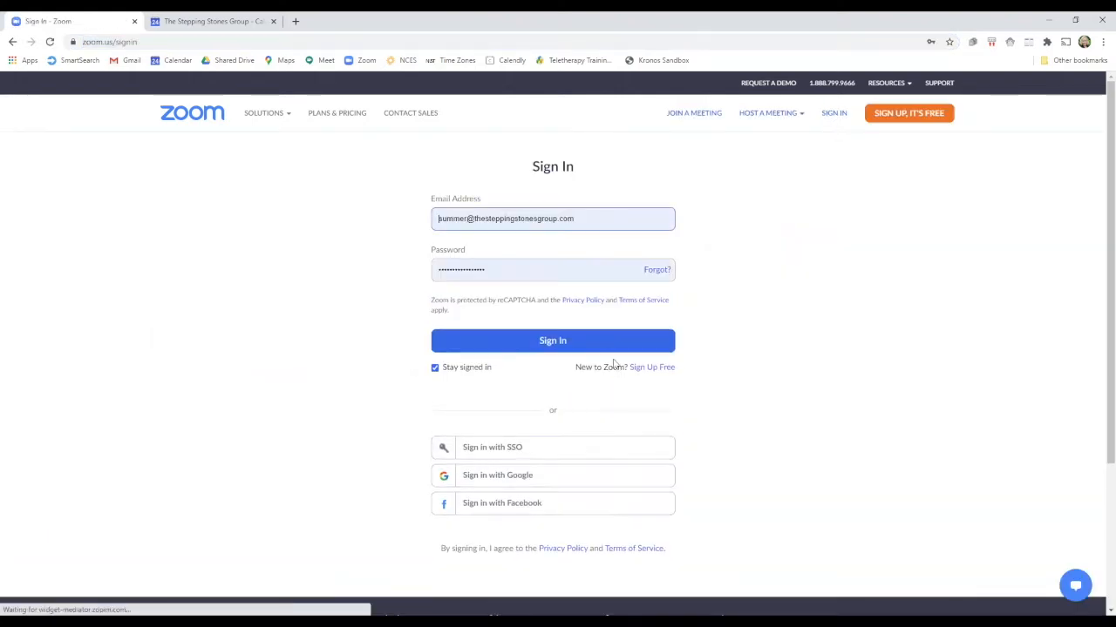
pyautogui.click(610, 349)
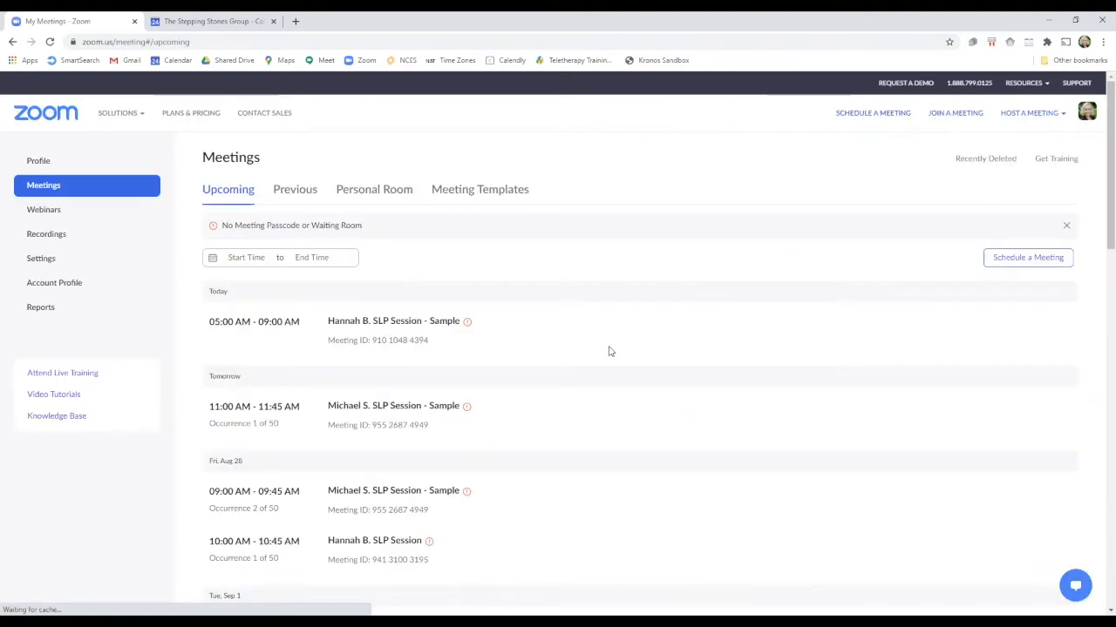
# Step: Start scheduling a new meeting and set its topic to the student's first name followed by "OT Session"
pyautogui.click(869, 116)
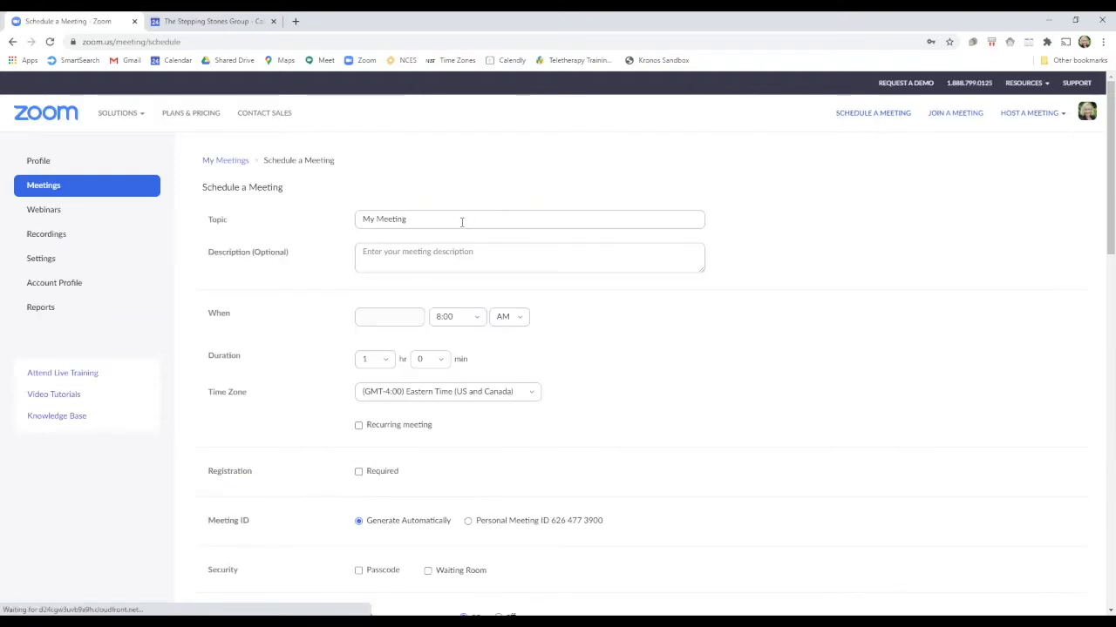
pyautogui.moveTo(462, 222); pyautogui.dragTo(314, 221)
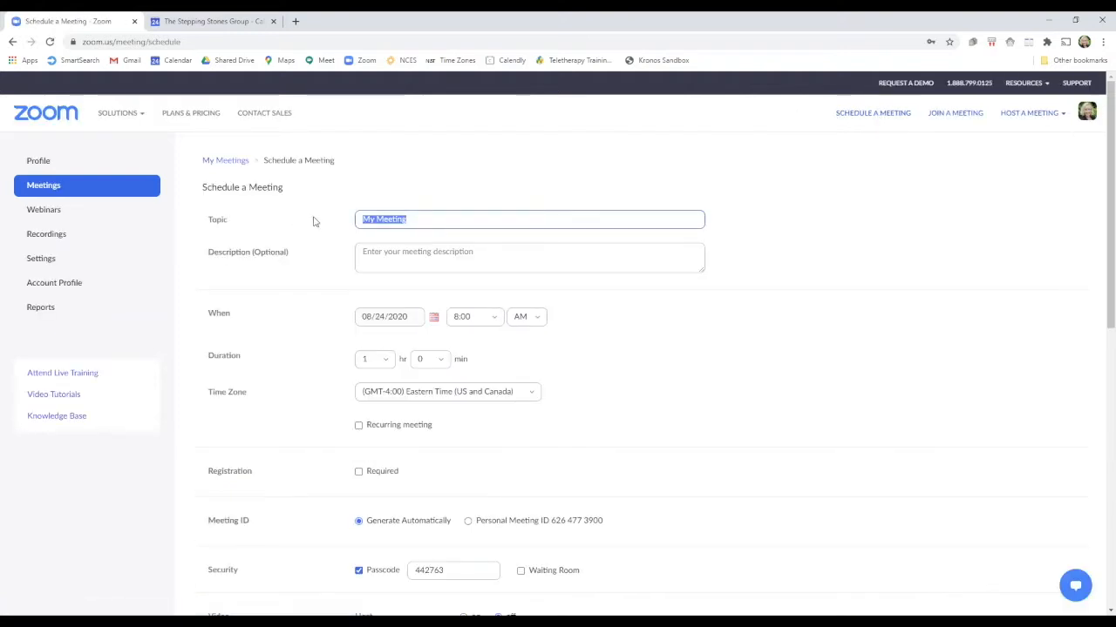
pyautogui.write('Zachary ')
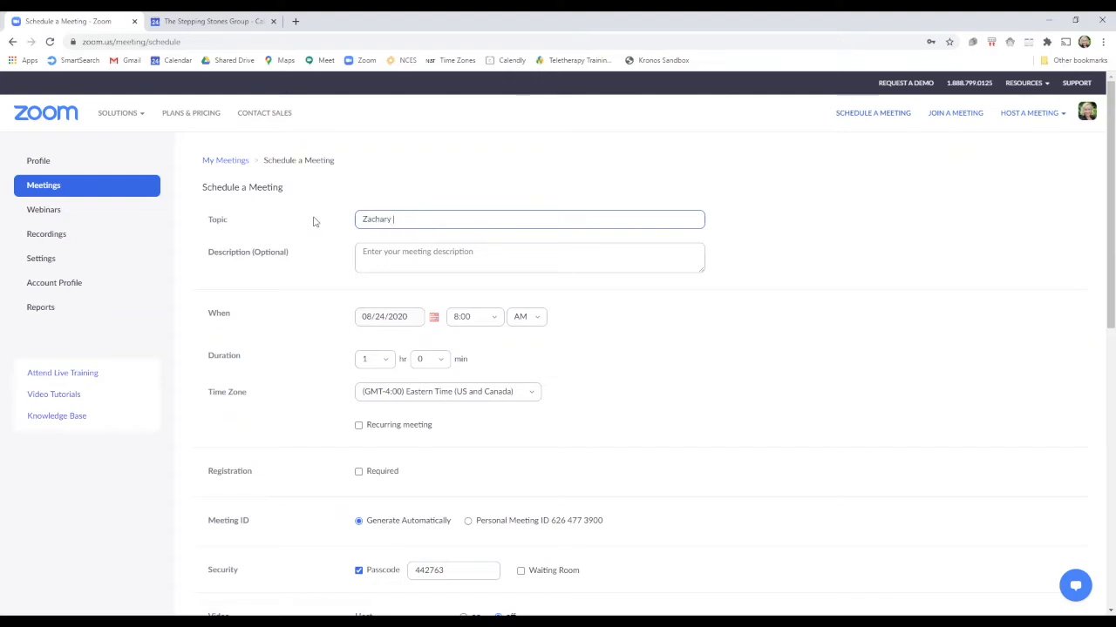
pyautogui.write('OT Session')
pyautogui.click(400, 256)
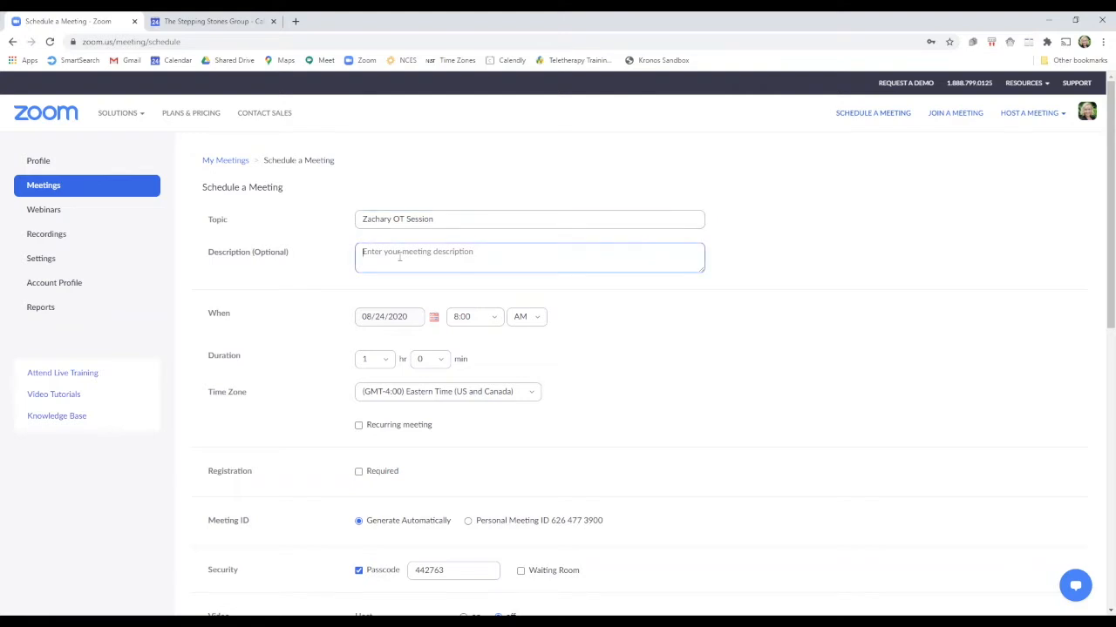
# Step: Set the meeting's start to 08/26/2020 at 9:00 AM
pyautogui.click(433, 317)
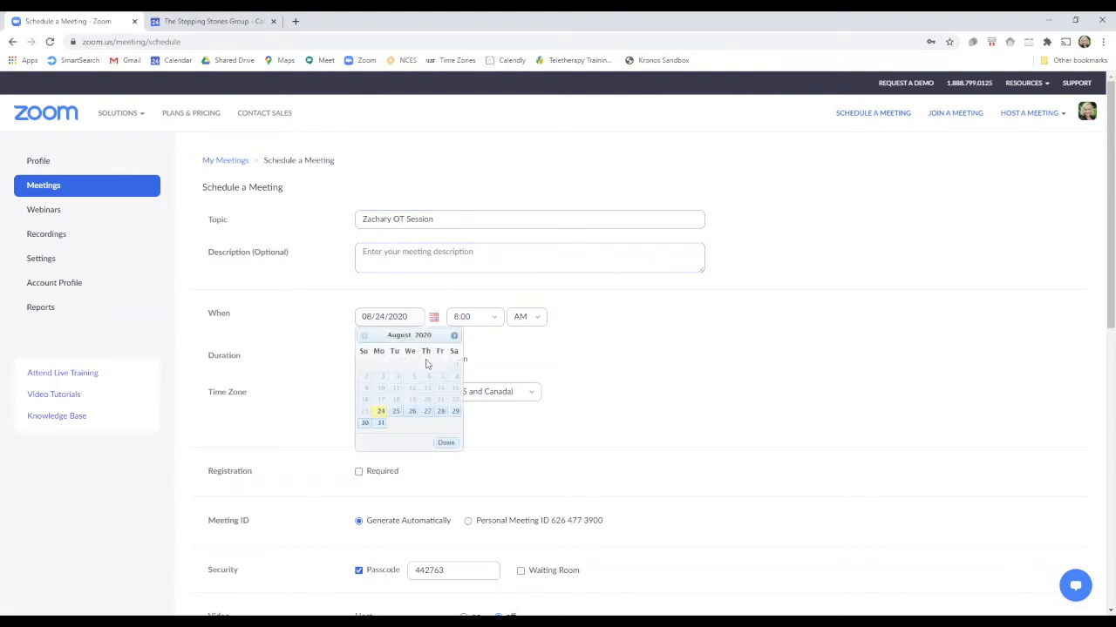
pyautogui.click(412, 411)
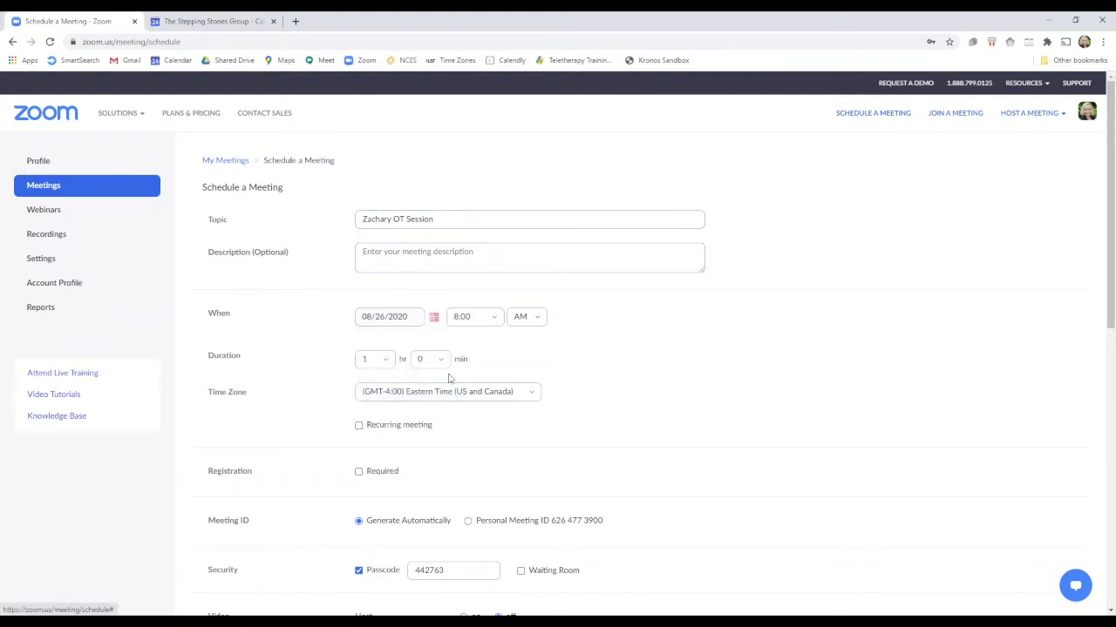
pyautogui.click(495, 318)
pyautogui.click(462, 433)
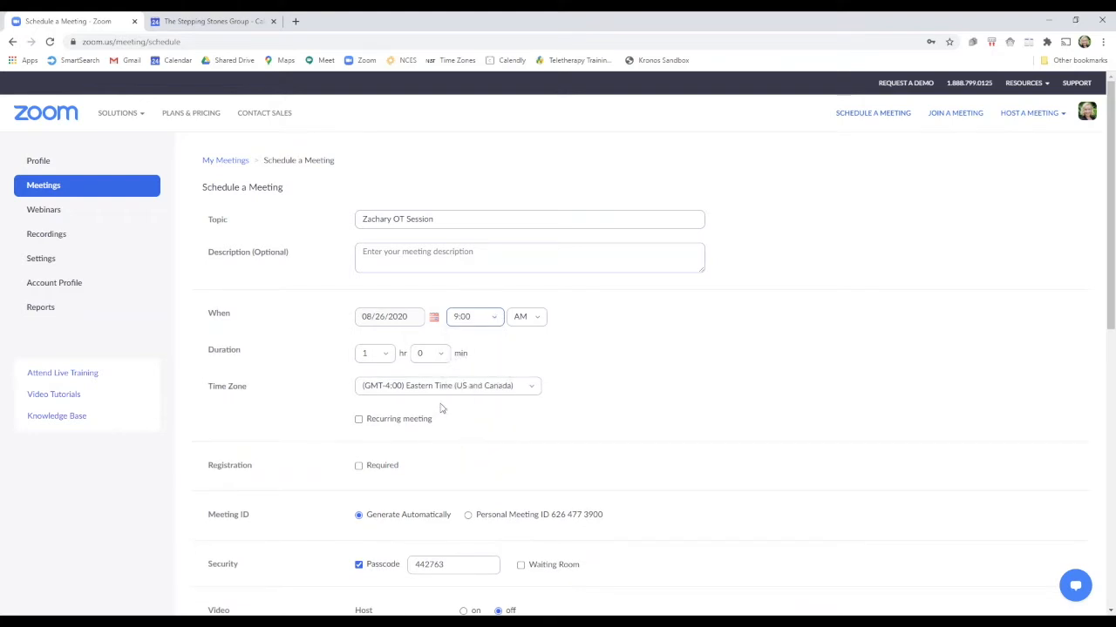
# Step: Set the meeting's duration to 0 hours 45 minutes
pyautogui.click(383, 354)
pyautogui.click(373, 382)
pyautogui.click(432, 355)
pyautogui.click(426, 442)
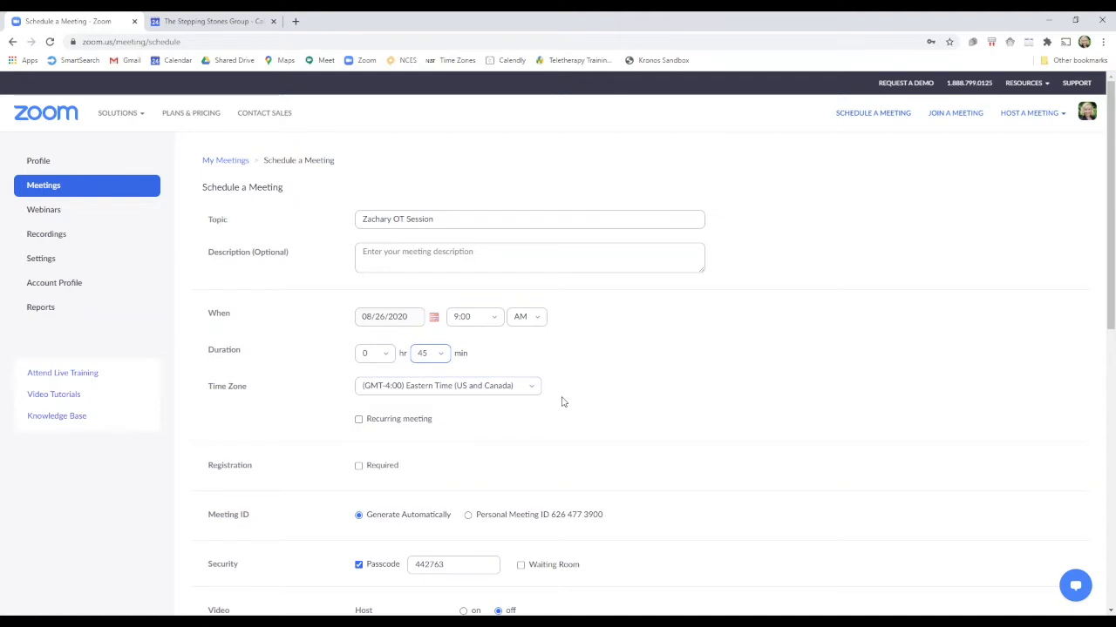
# Step: Make the meeting recur weekly, every 1 week, on Monday and Wednesday
pyautogui.click(359, 420)
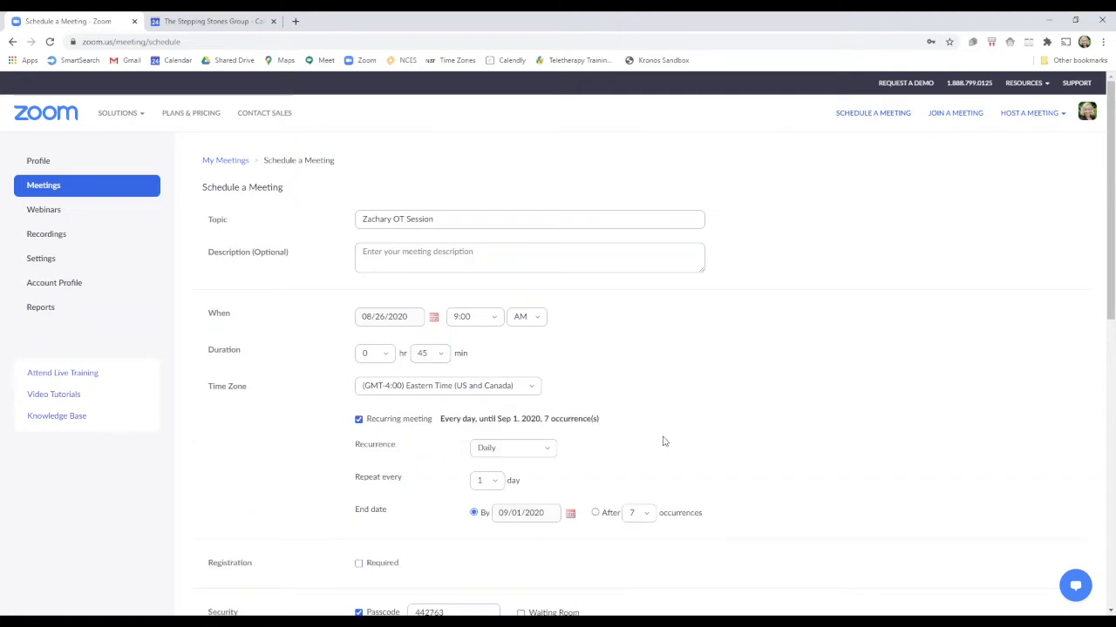
pyautogui.click(551, 452)
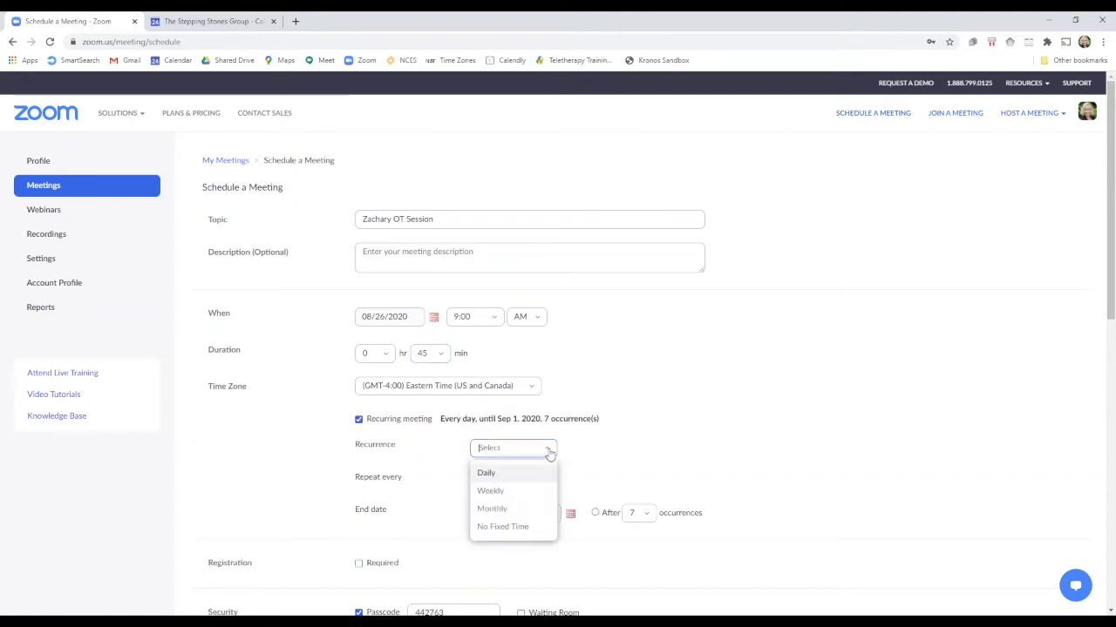
pyautogui.click(528, 493)
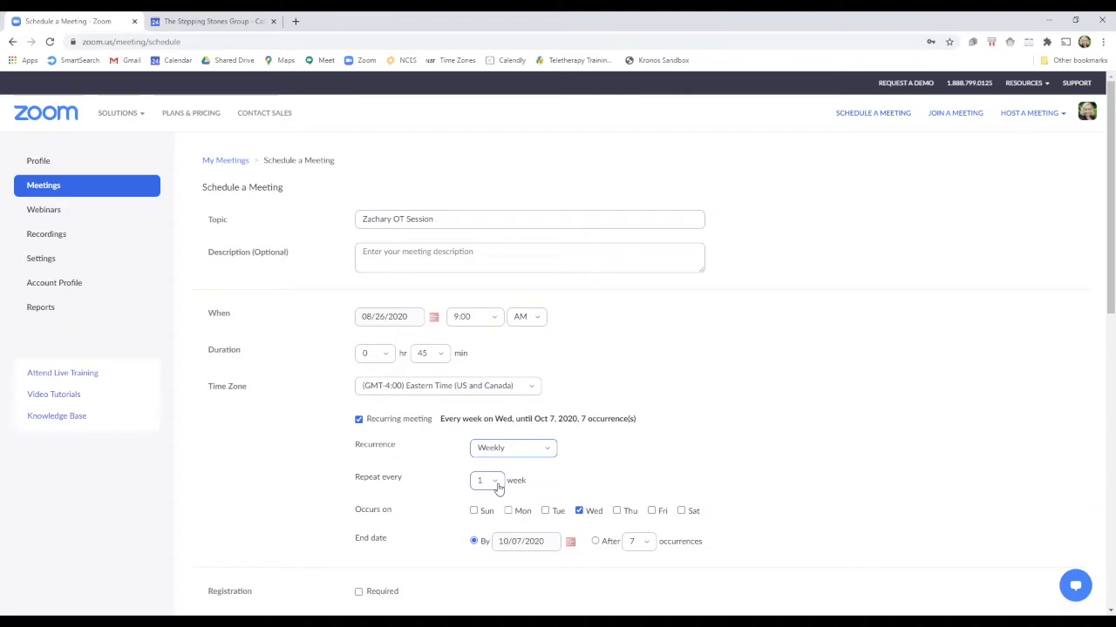
pyautogui.click(498, 488)
pyautogui.click(498, 488)
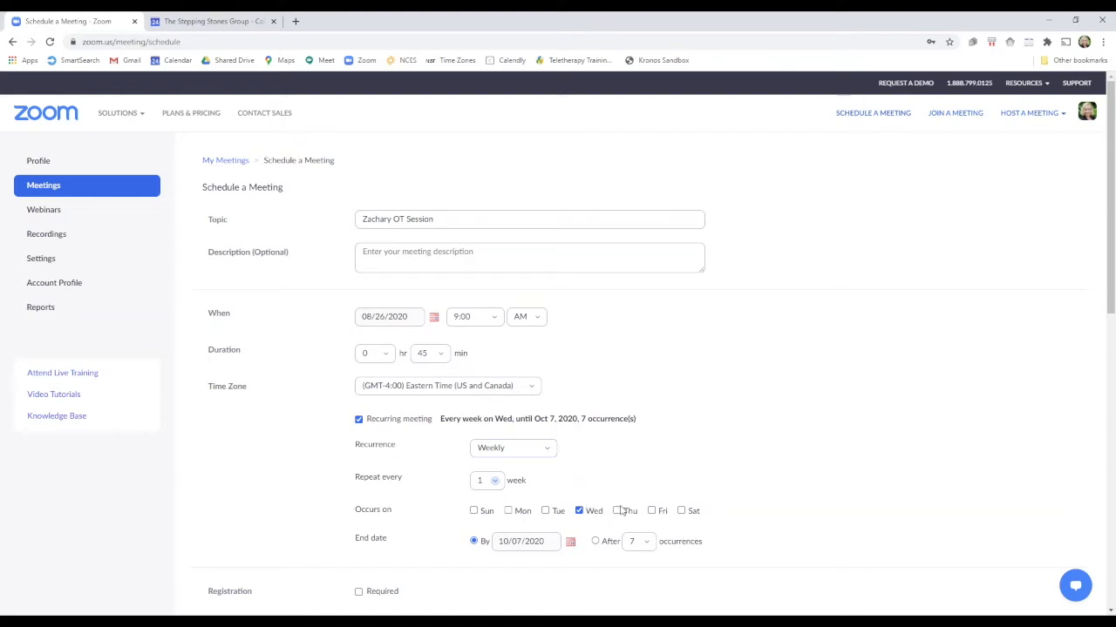
pyautogui.click(509, 511)
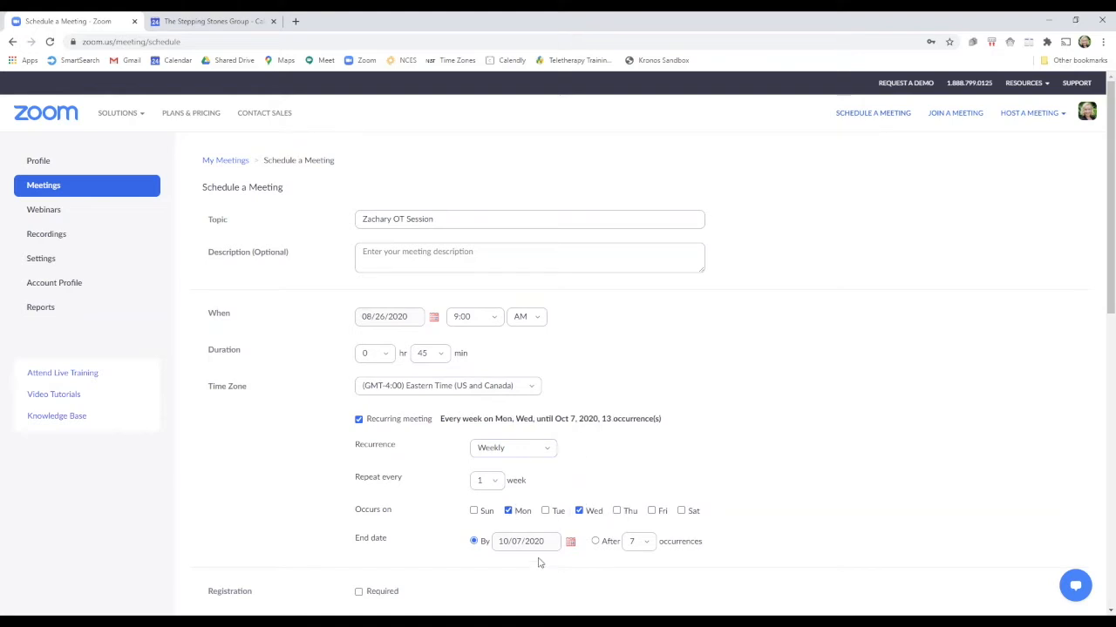
# Step: Set the recurrence end date to 06/25/2021 and keep the meeting recurring
pyautogui.click(570, 544)
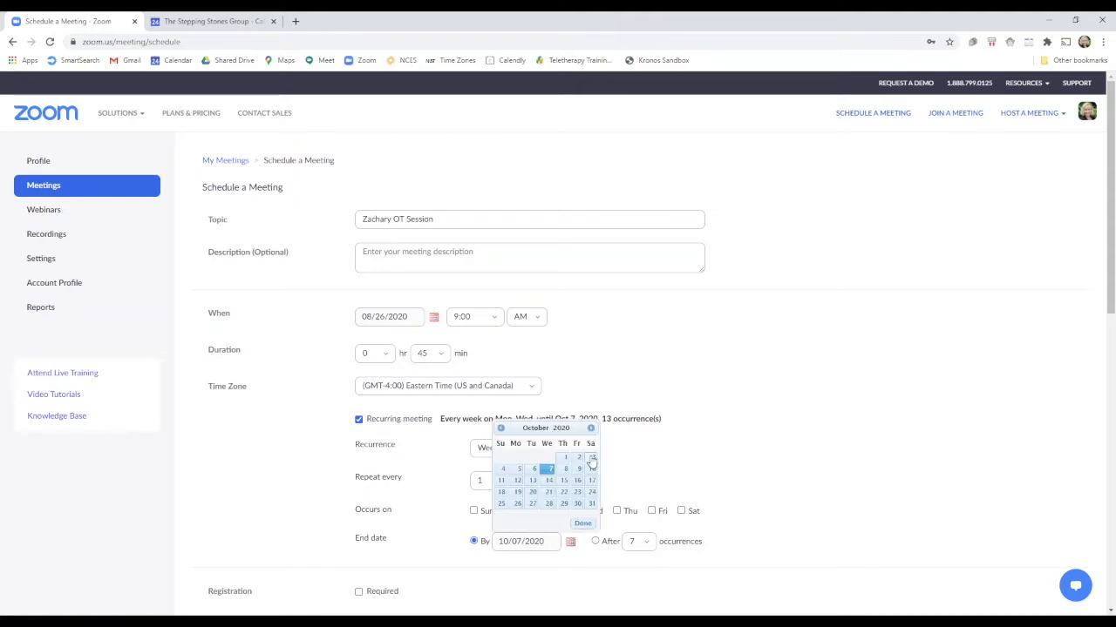
pyautogui.click(591, 428)
pyautogui.click(591, 428)
pyautogui.click(591, 428)
pyautogui.click(591, 428)
pyautogui.click(591, 428)
pyautogui.click(590, 427)
pyautogui.click(591, 428)
pyautogui.click(591, 428)
pyautogui.click(577, 494)
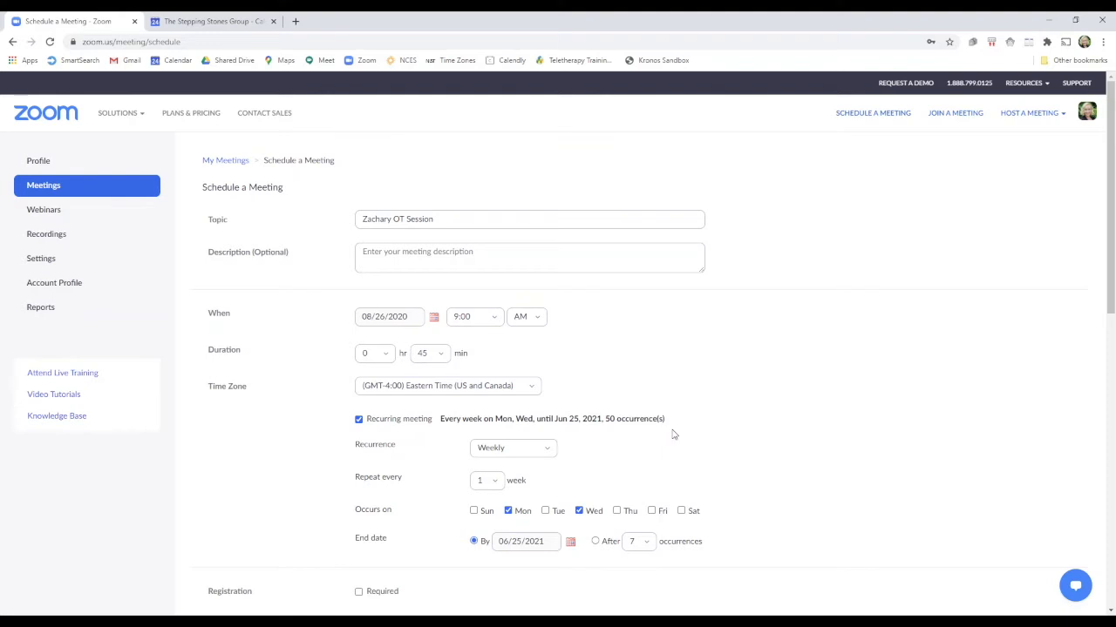
pyautogui.click(358, 419)
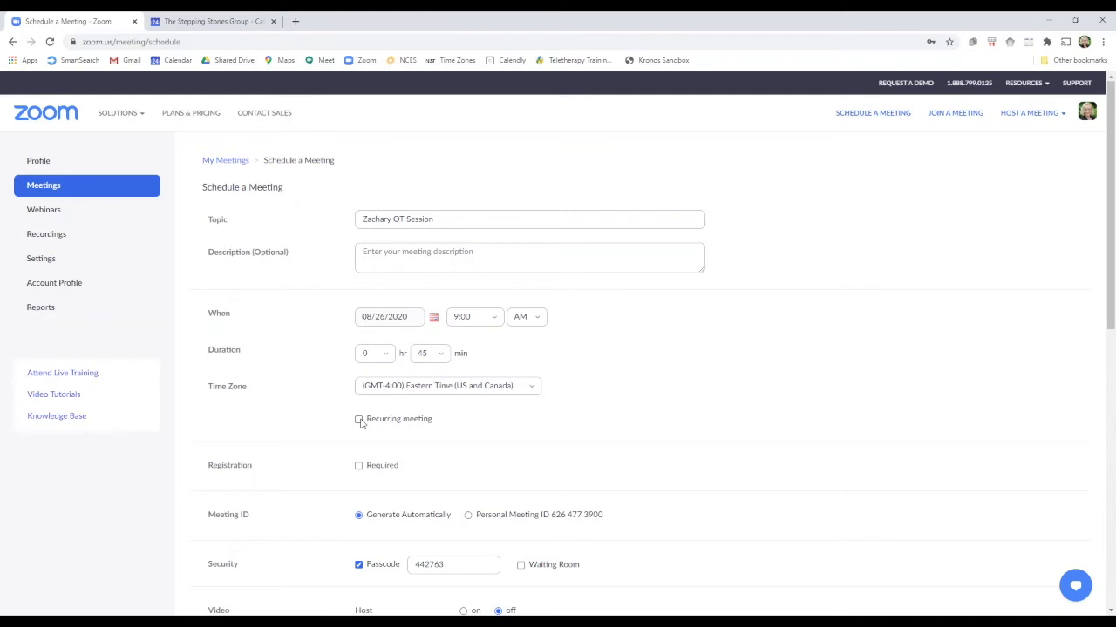
pyautogui.click(359, 421)
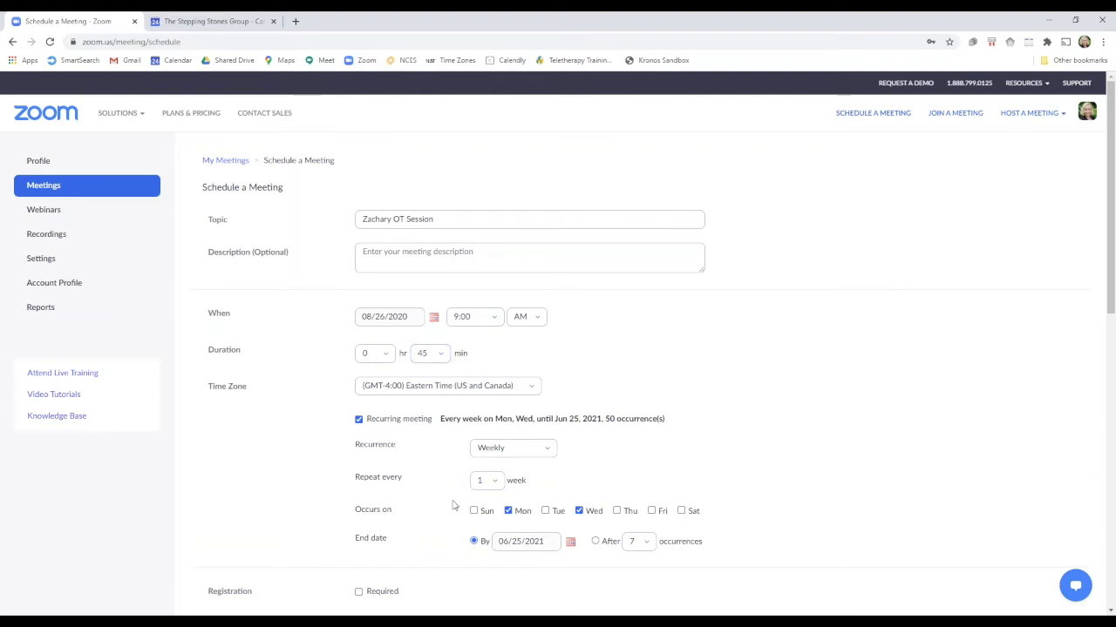
# Step: Remove the passcode requirement from the meeting's security options
pyautogui.scroll(-4, 452, 505)
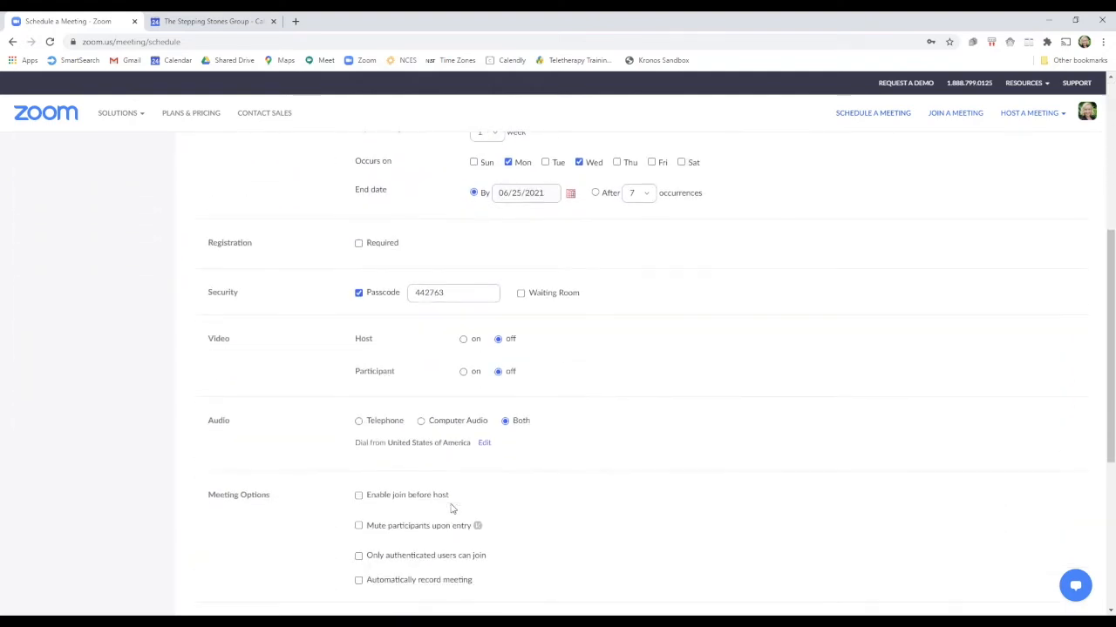
pyautogui.scroll(-1, 452, 509)
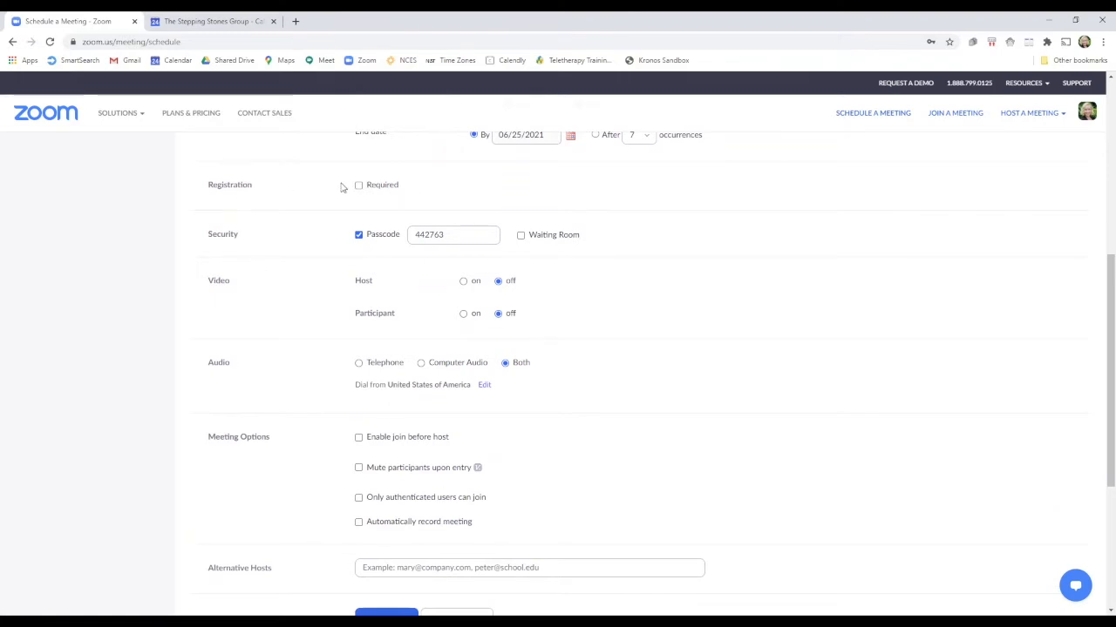
pyautogui.click(359, 237)
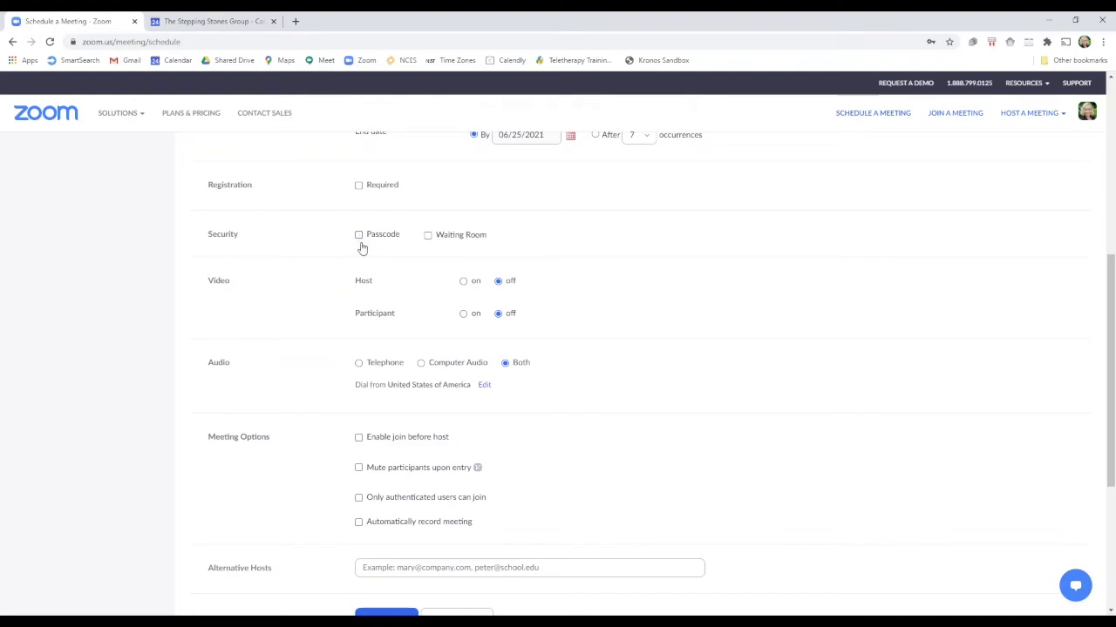
# Step: Turn video on for both host and participants, and save the scheduled meeting
pyautogui.click(463, 283)
pyautogui.click(464, 316)
pyautogui.scroll(-1, 554, 477)
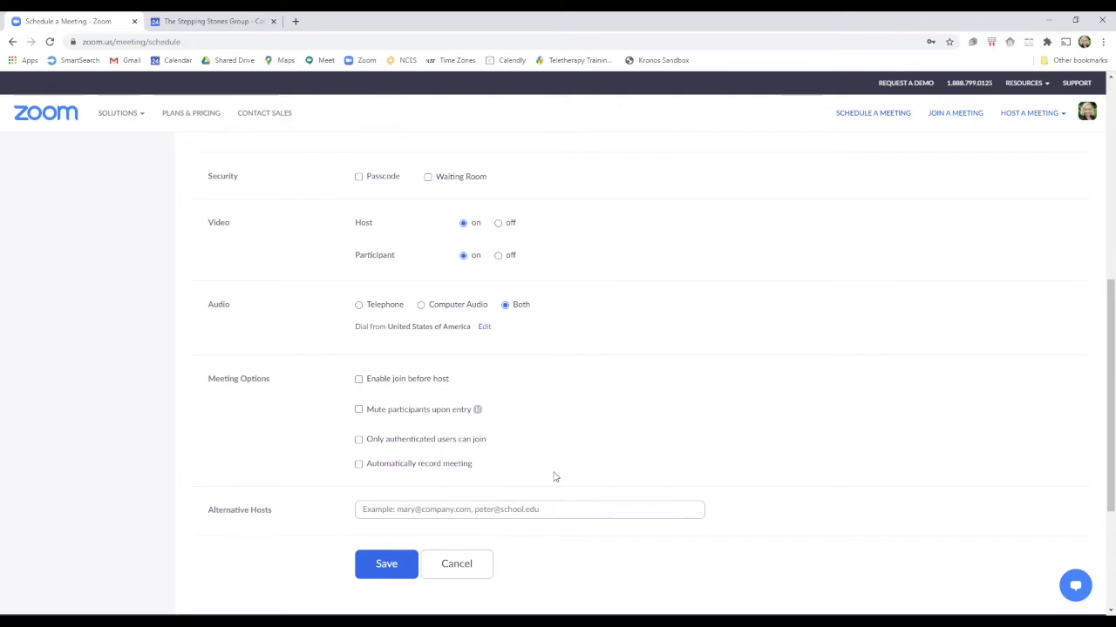
pyautogui.click(386, 571)
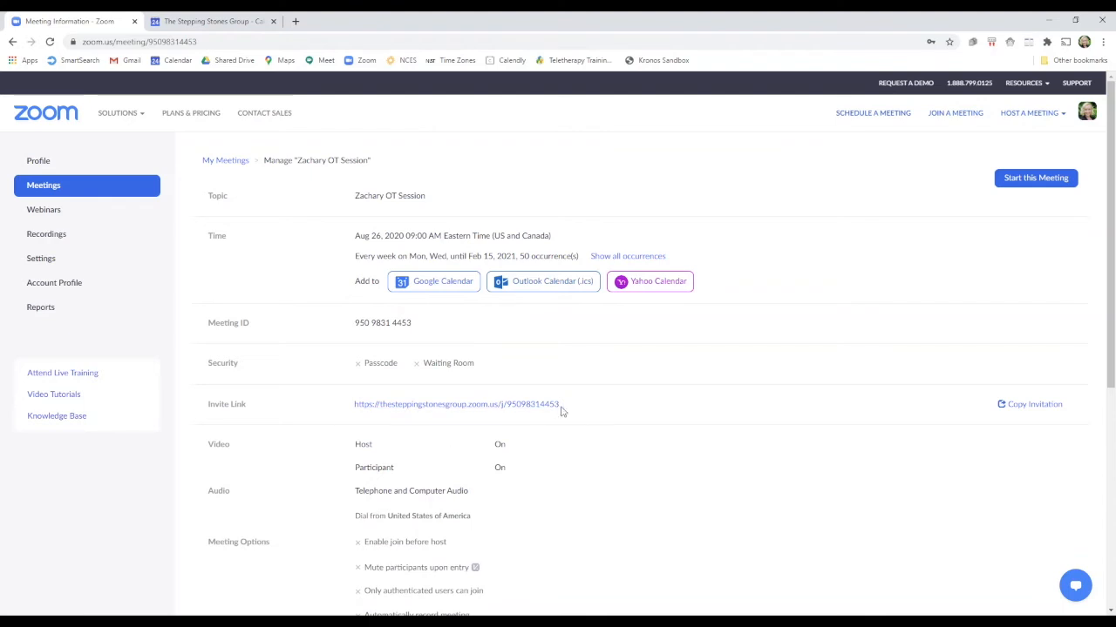
# Step: Highlight the invite link, then add the meeting to Google Calendar under the Test Training account
pyautogui.moveTo(562, 411); pyautogui.dragTo(355, 416)
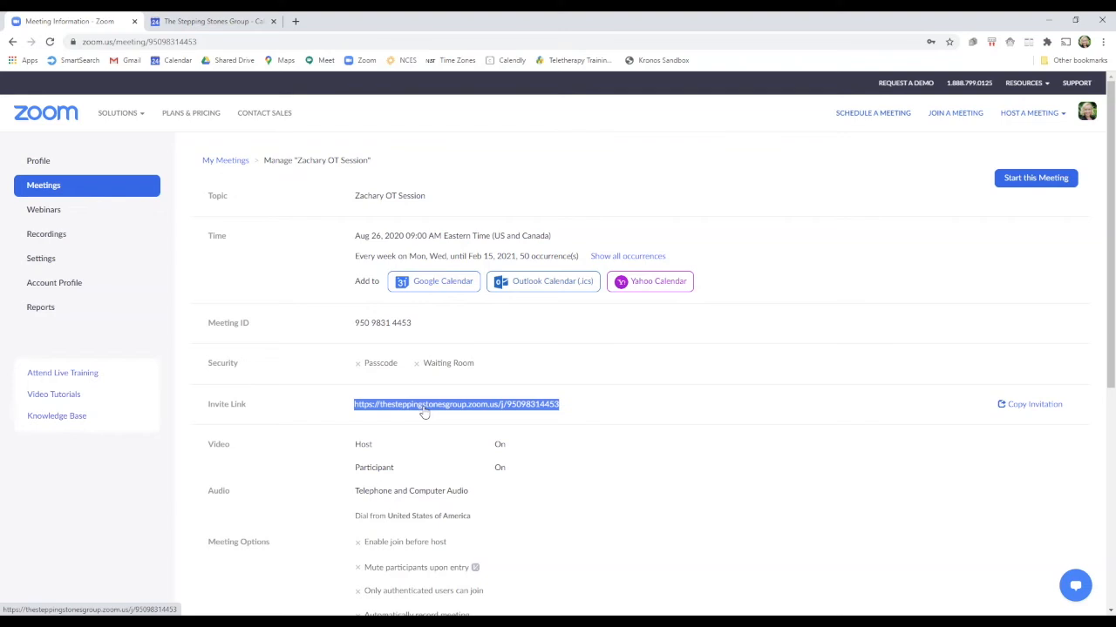
pyautogui.click(433, 290)
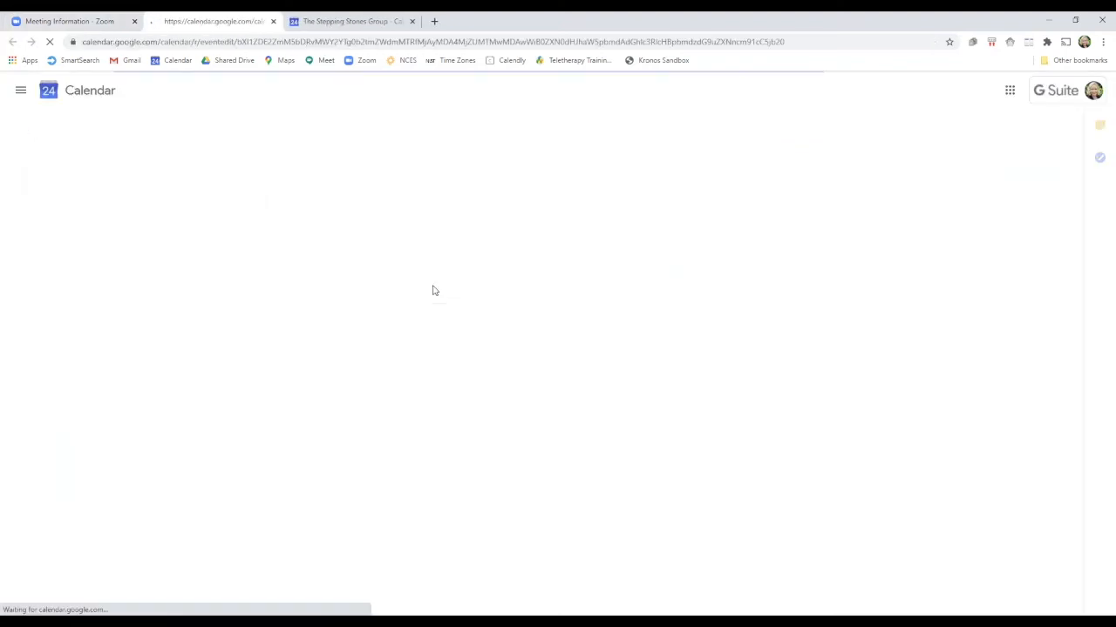
pyautogui.click(1089, 91)
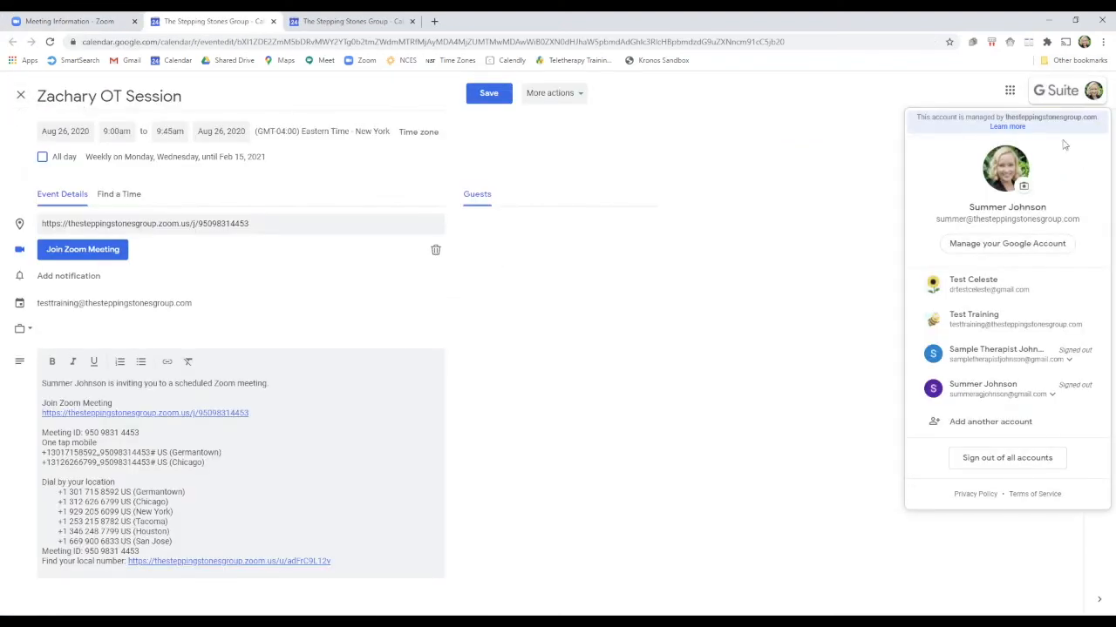
pyautogui.click(1029, 323)
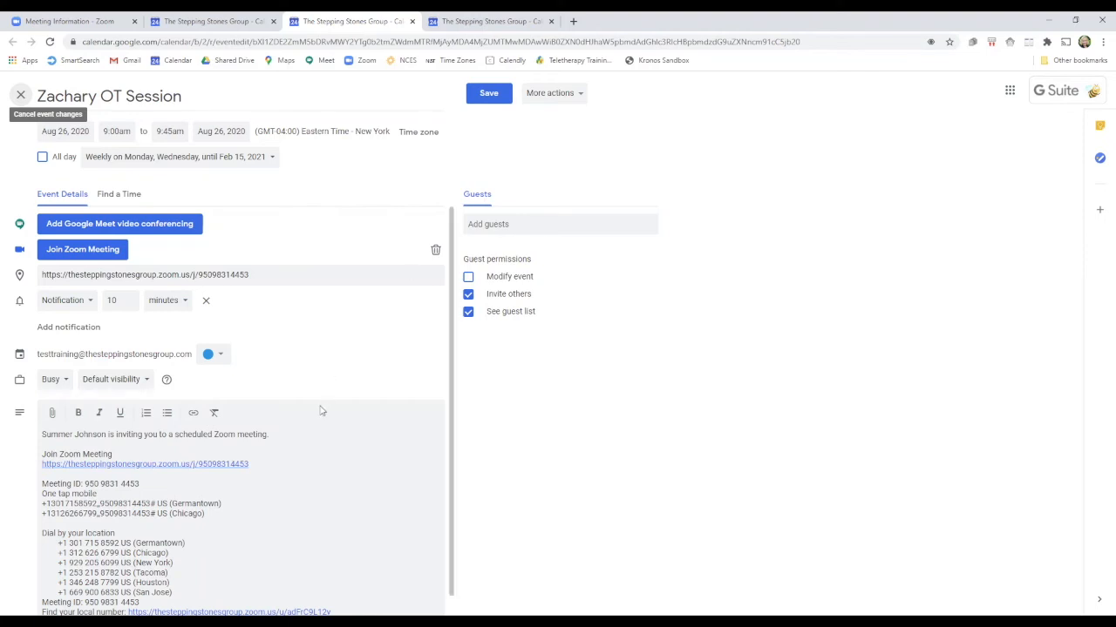
# Step: Highlight the Zoom join link in the event description and save the calendar event
pyautogui.moveTo(256, 464); pyautogui.dragTo(38, 464)
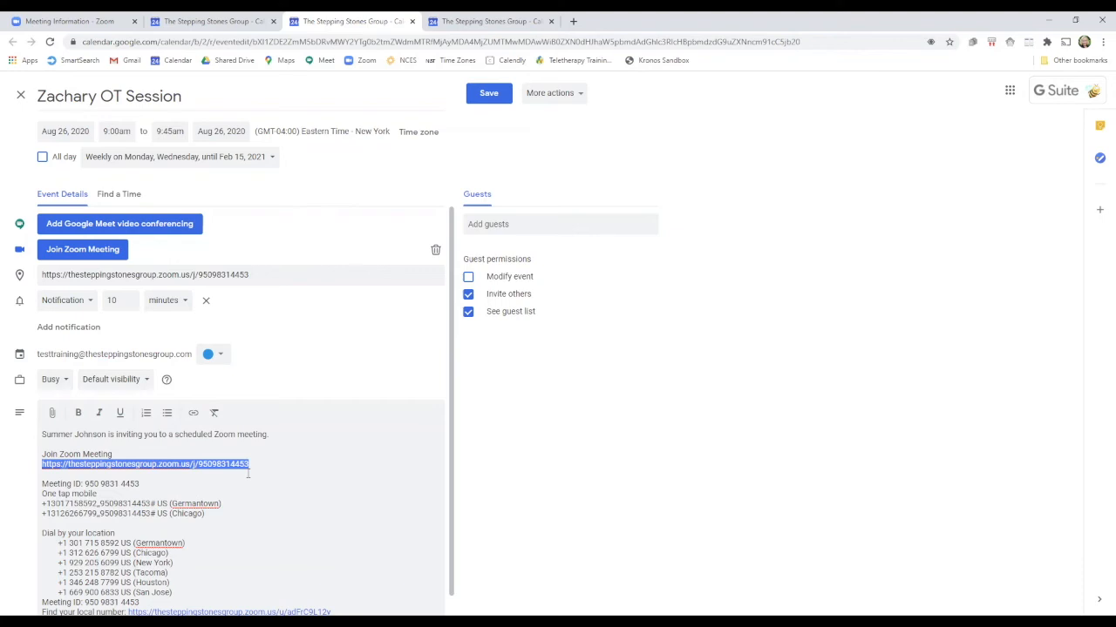
pyautogui.click(258, 465)
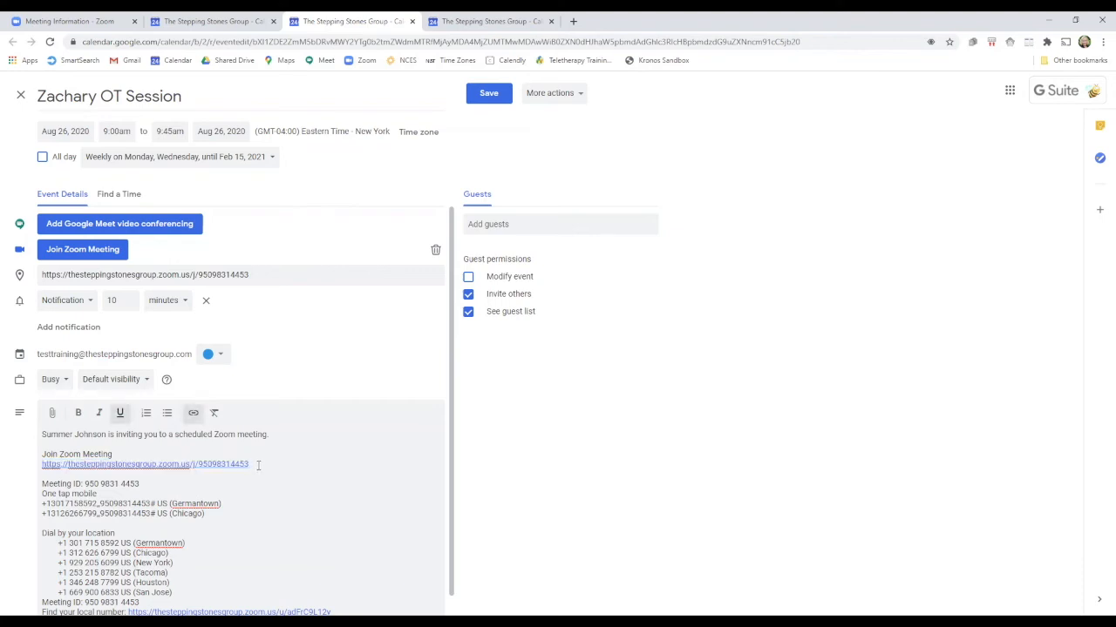
pyautogui.click(490, 98)
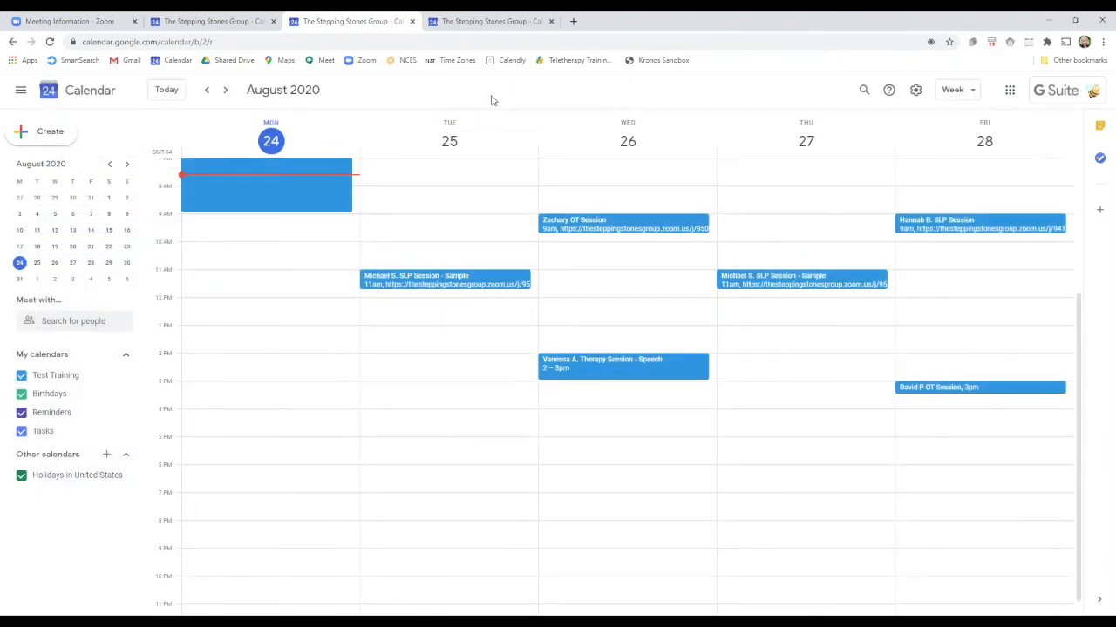
# Step: Return to Zoom and look through the upcoming meetings for the new OT session's occurrences
pyautogui.click(90, 25)
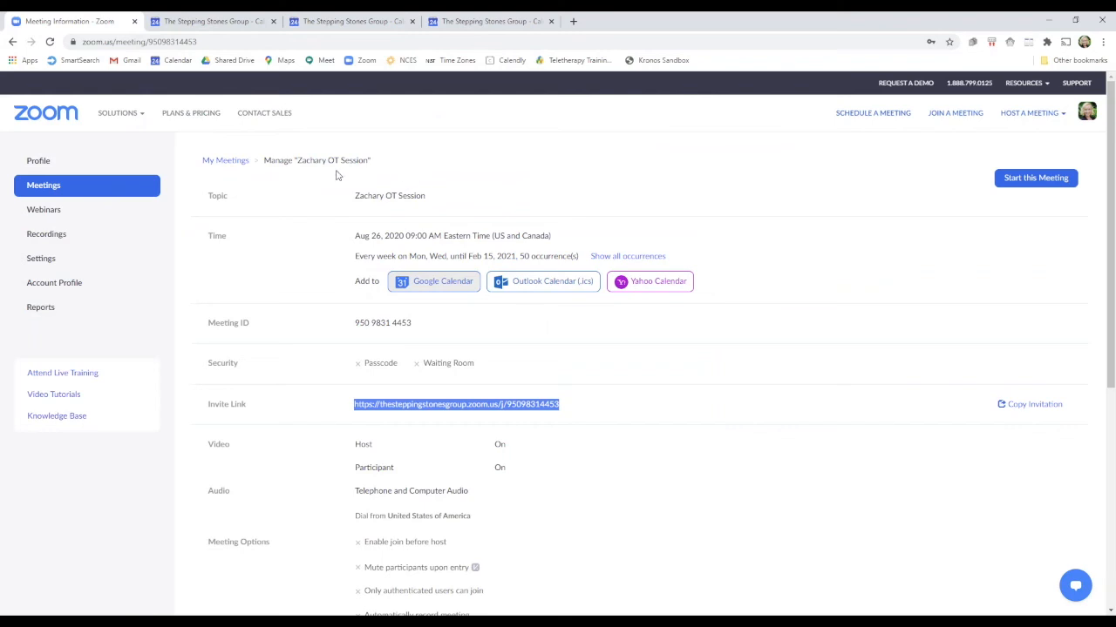
pyautogui.click(90, 191)
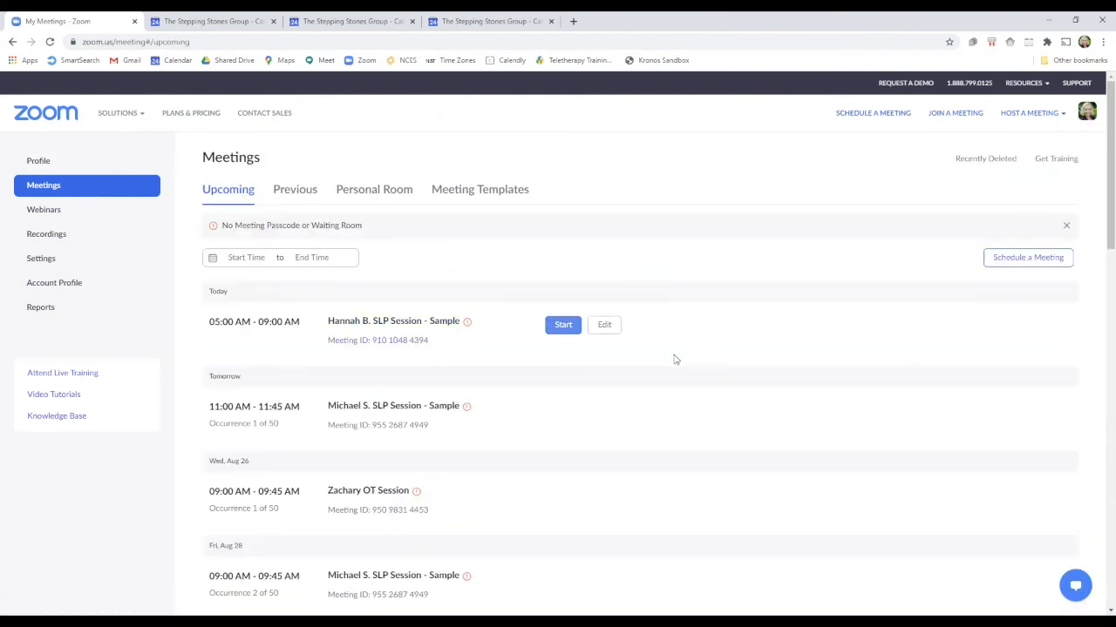
pyautogui.scroll(-15, 723, 366)
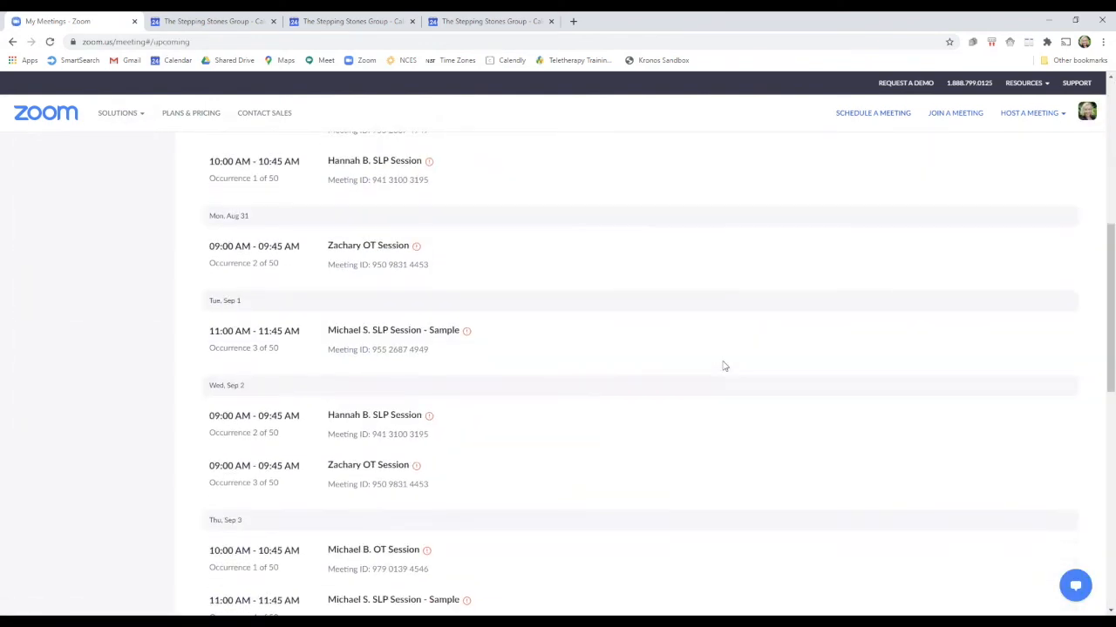
# Step: Edit only the Fri, Aug 28, 10:00 AM SLP session occurrence to start at 11:00 AM, and save it
pyautogui.scroll(-3, 723, 366)
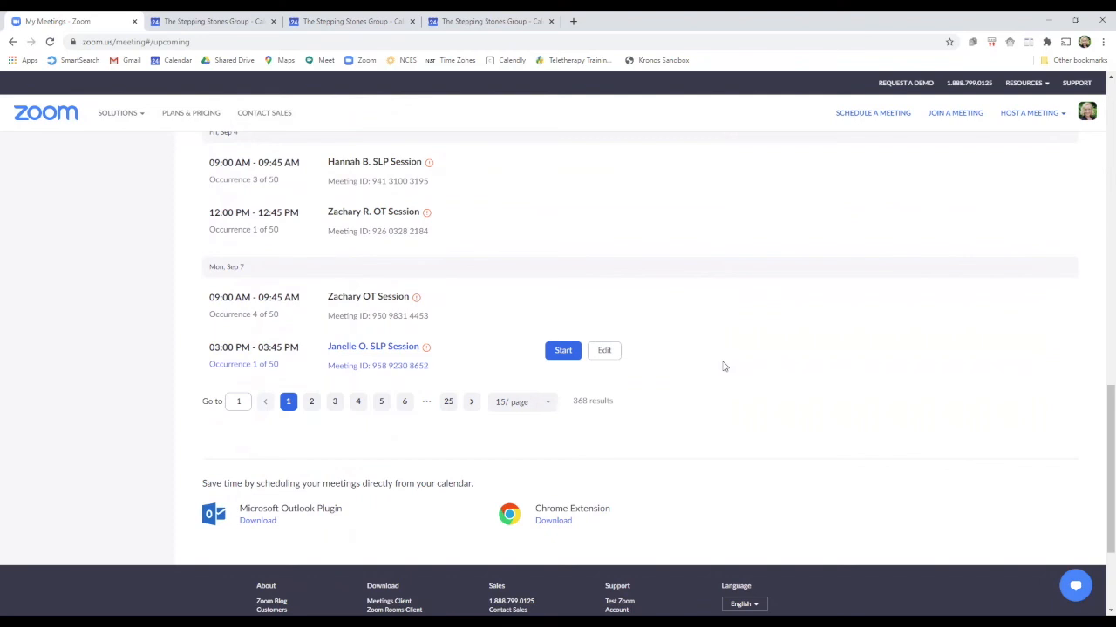
pyautogui.scroll(8, 723, 366)
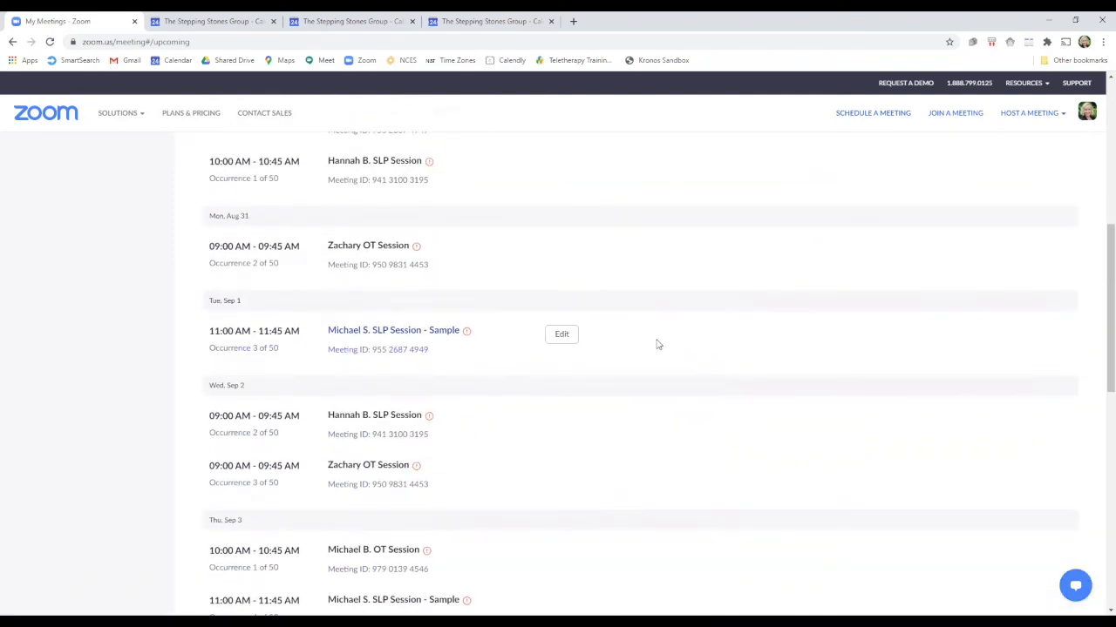
pyautogui.scroll(2, 516, 249)
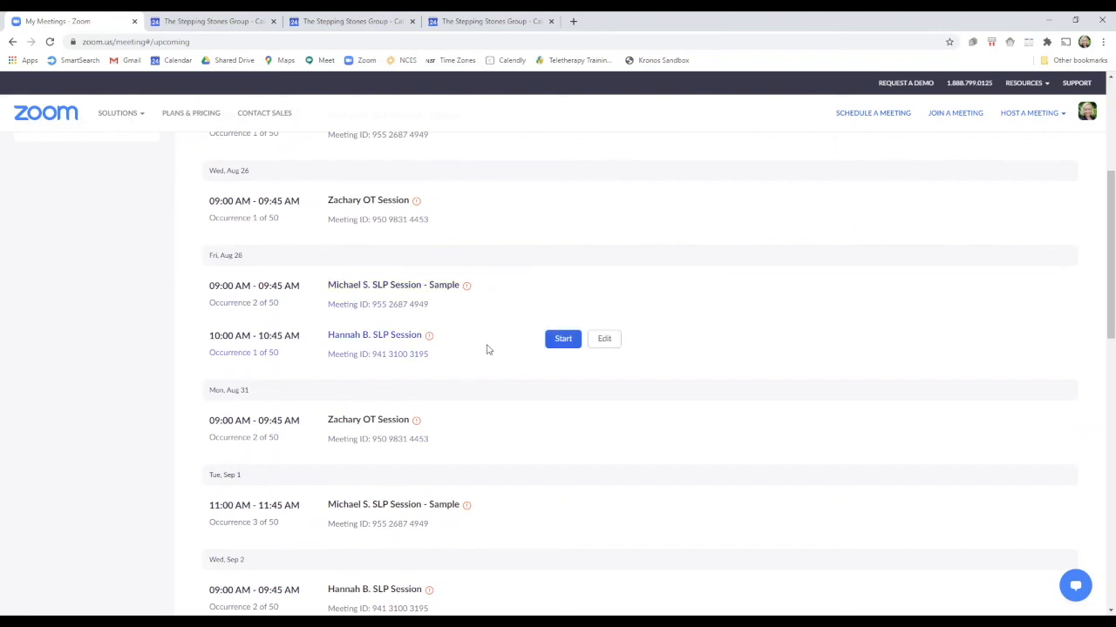
pyautogui.click(602, 340)
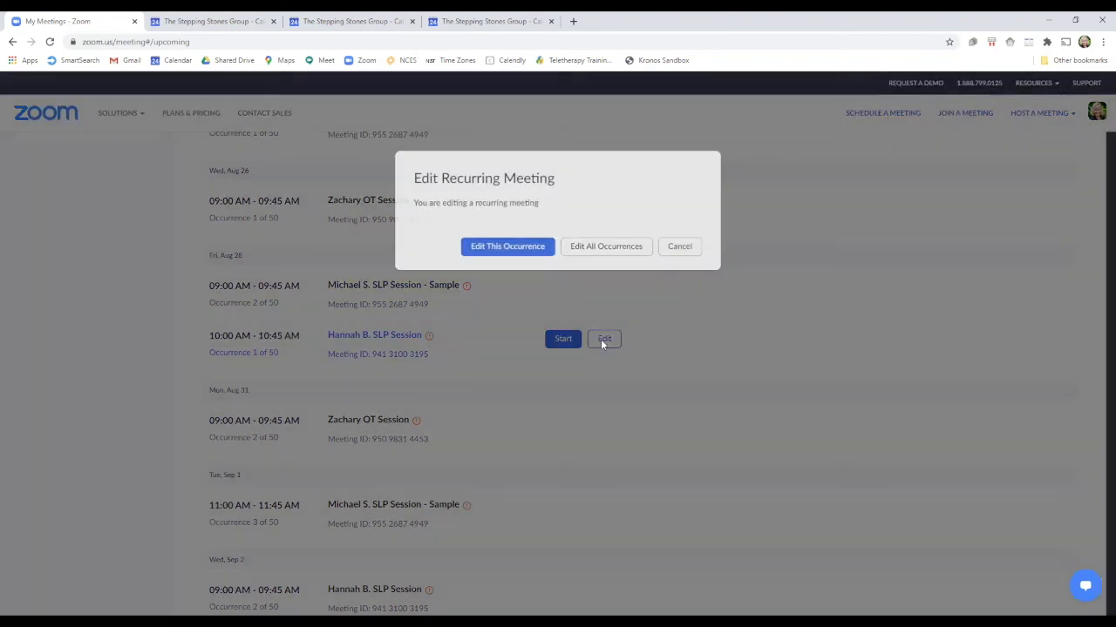
pyautogui.click(516, 252)
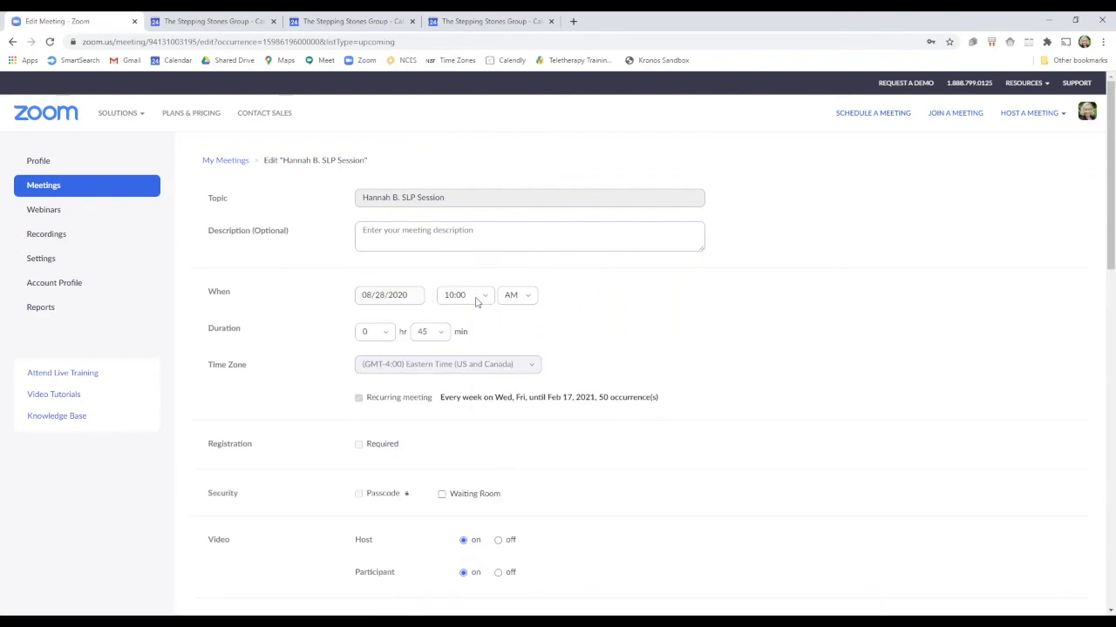
pyautogui.click(499, 297)
pyautogui.click(480, 415)
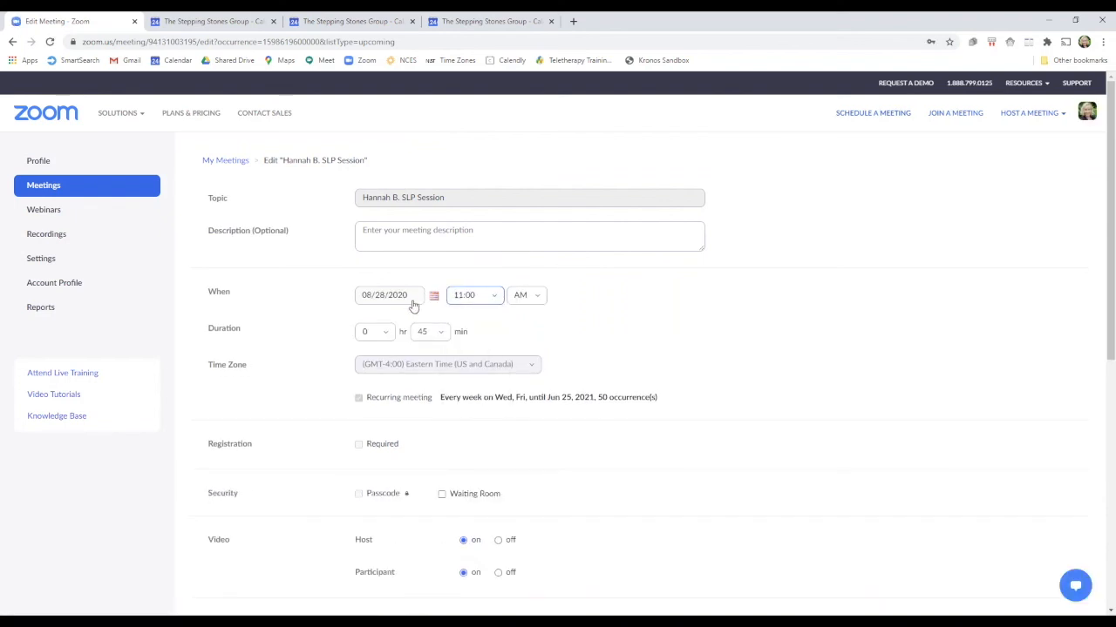
pyautogui.scroll(-4, 501, 340)
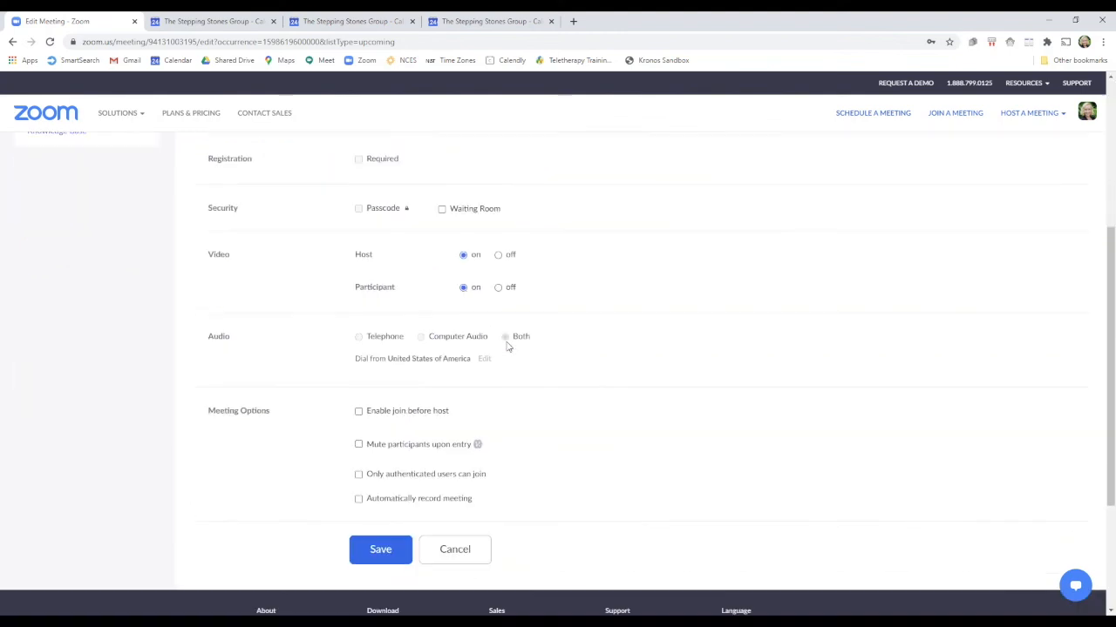
pyautogui.click(380, 551)
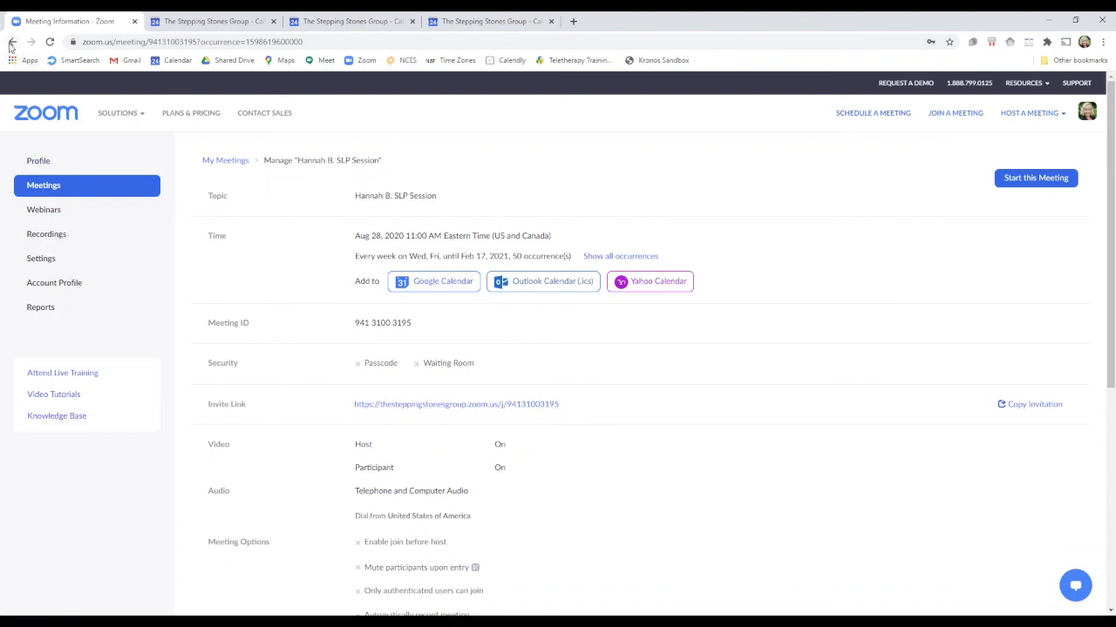
# Step: From the upcoming meetings, edit all occurrences of the Wed, Aug 26 OT session and set the duration to 1 hr 0 min
pyautogui.click(63, 187)
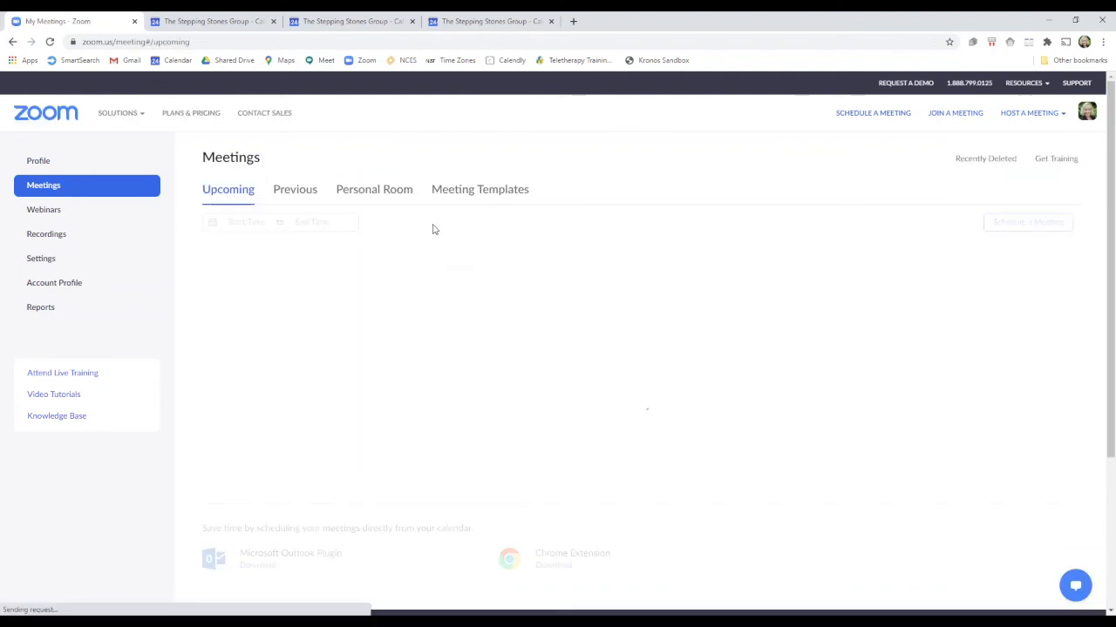
pyautogui.scroll(-2, 566, 446)
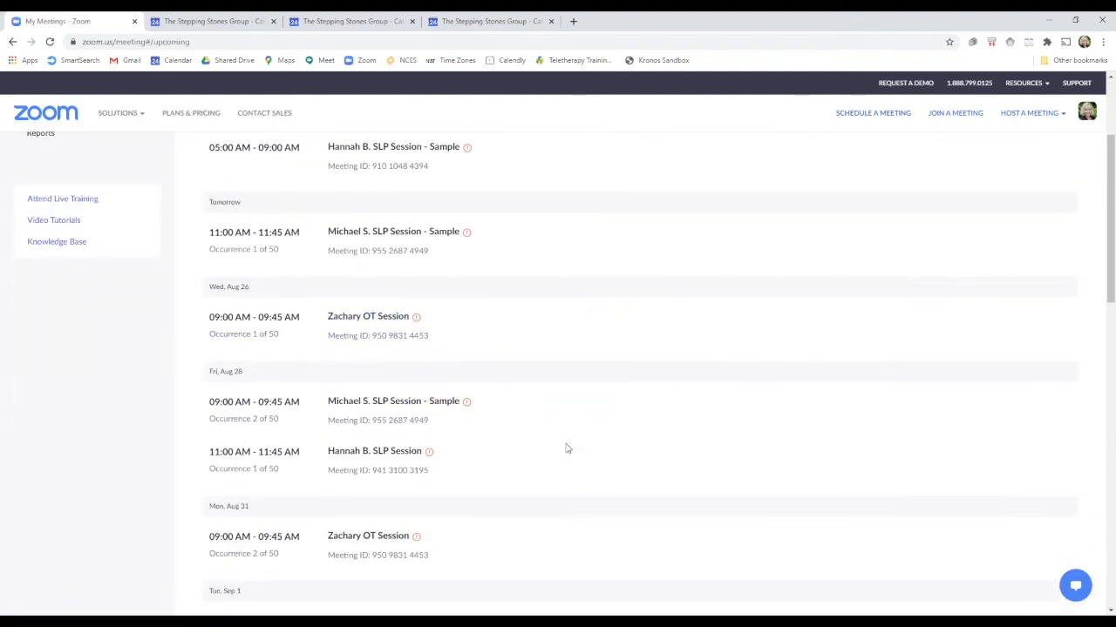
pyautogui.click(604, 322)
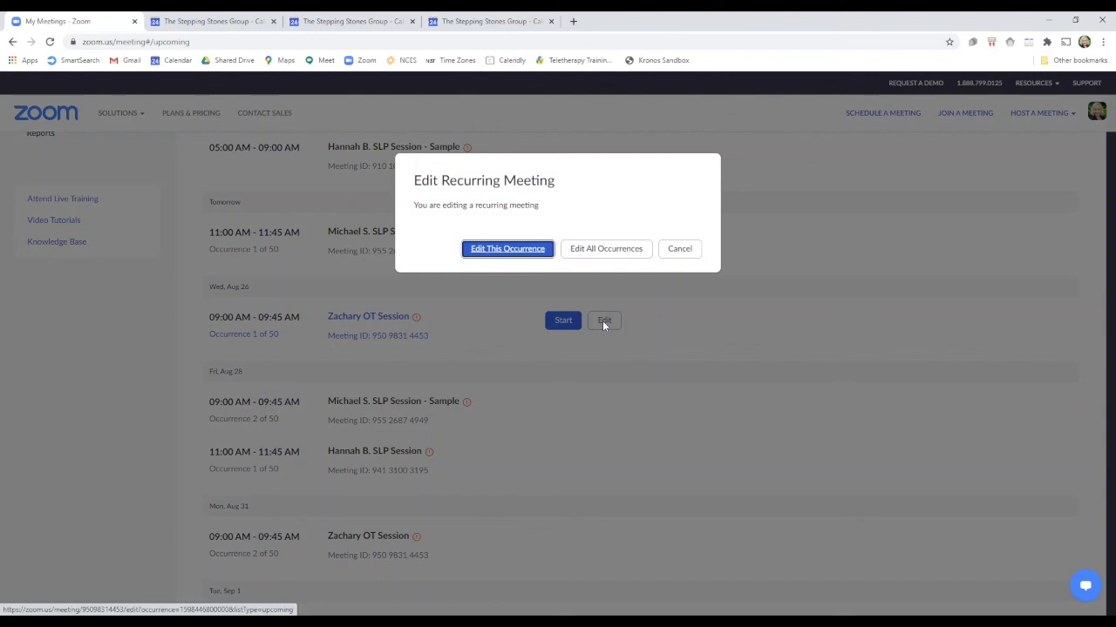
pyautogui.click(606, 250)
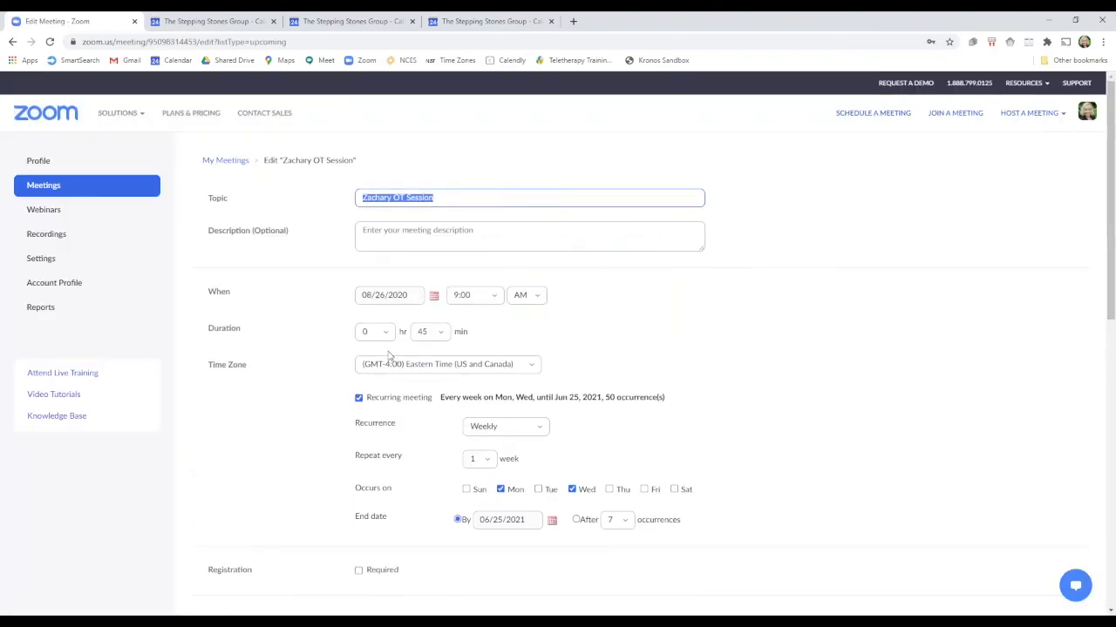
pyautogui.click(389, 335)
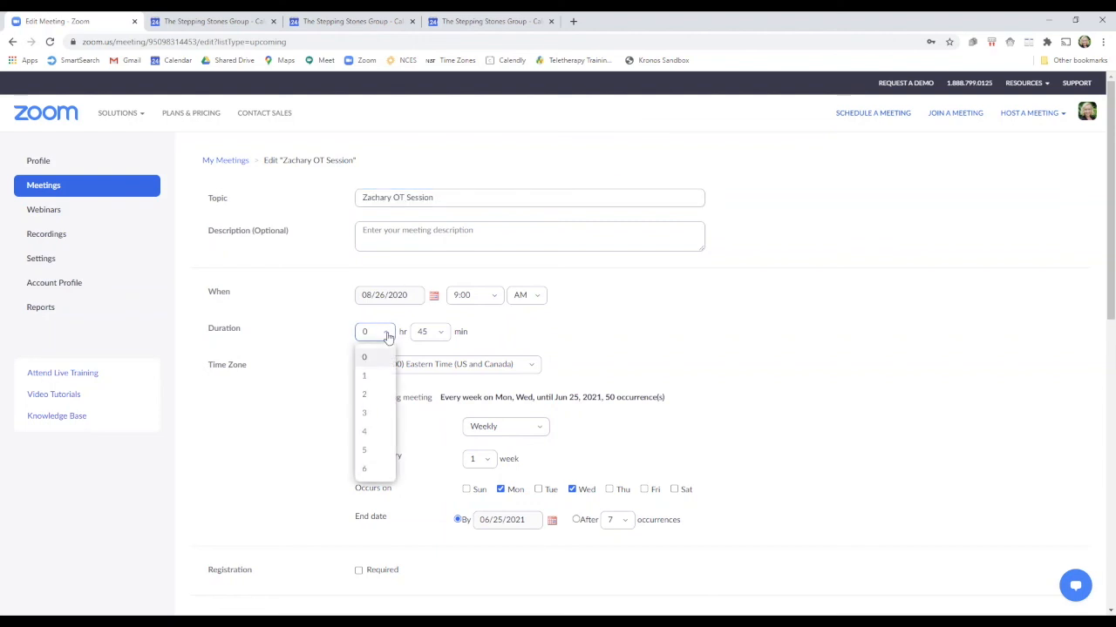
pyautogui.click(380, 376)
pyautogui.click(441, 331)
pyautogui.click(427, 358)
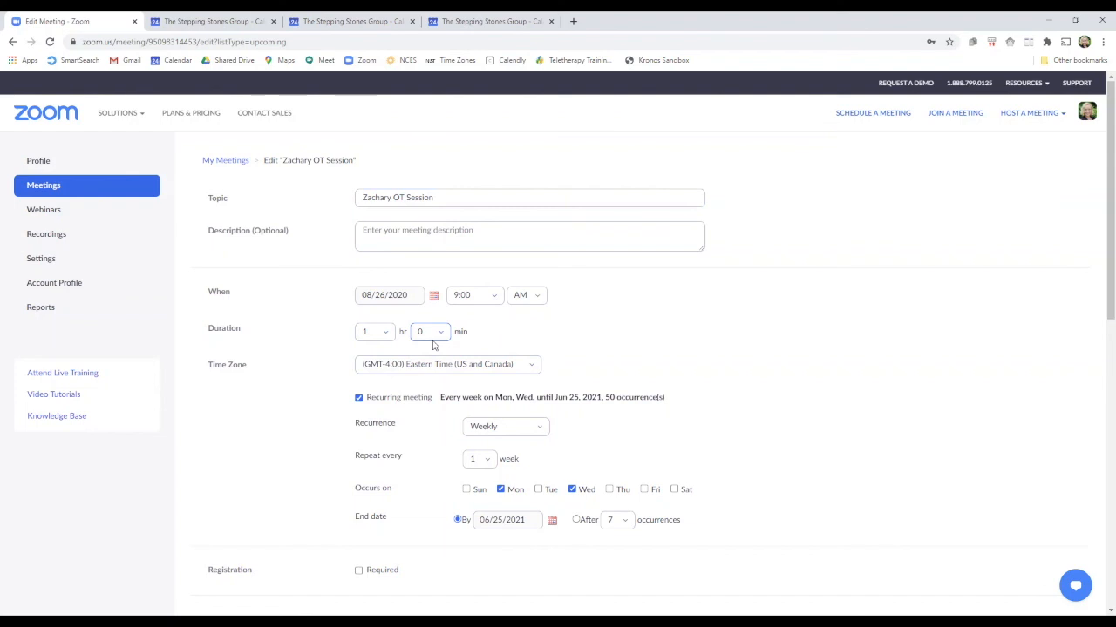
# Step: Remove Monday from the OT session's recurrence days and set it to repeat every 2 weeks
pyautogui.click(501, 491)
pyautogui.click(479, 459)
pyautogui.click(477, 501)
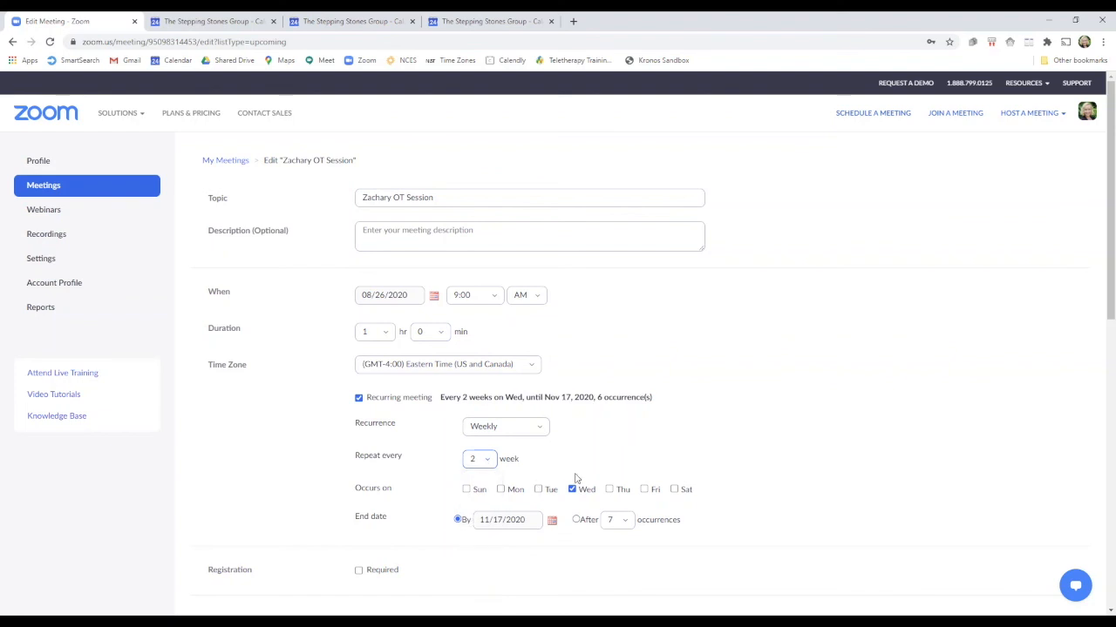
# Step: Set the OT session's start to 08/28/2020 at 8:00 AM, and save the changes to the recurring meeting
pyautogui.click(496, 296)
pyautogui.click(475, 340)
pyautogui.click(434, 295)
pyautogui.click(440, 391)
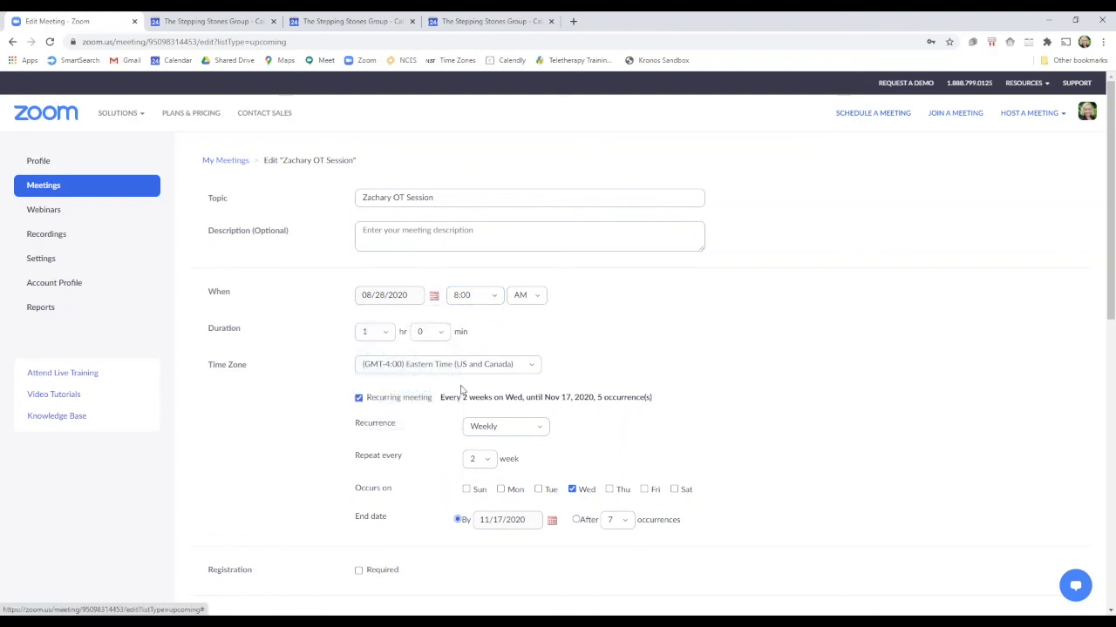
pyautogui.scroll(-3, 580, 428)
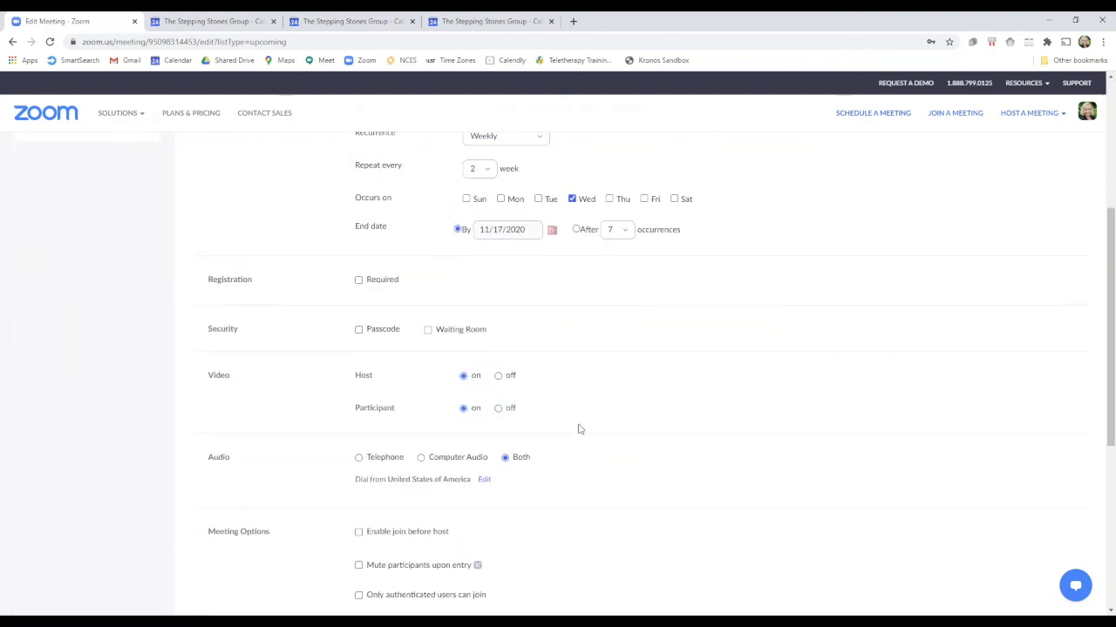
pyautogui.scroll(-3, 579, 429)
pyautogui.click(384, 489)
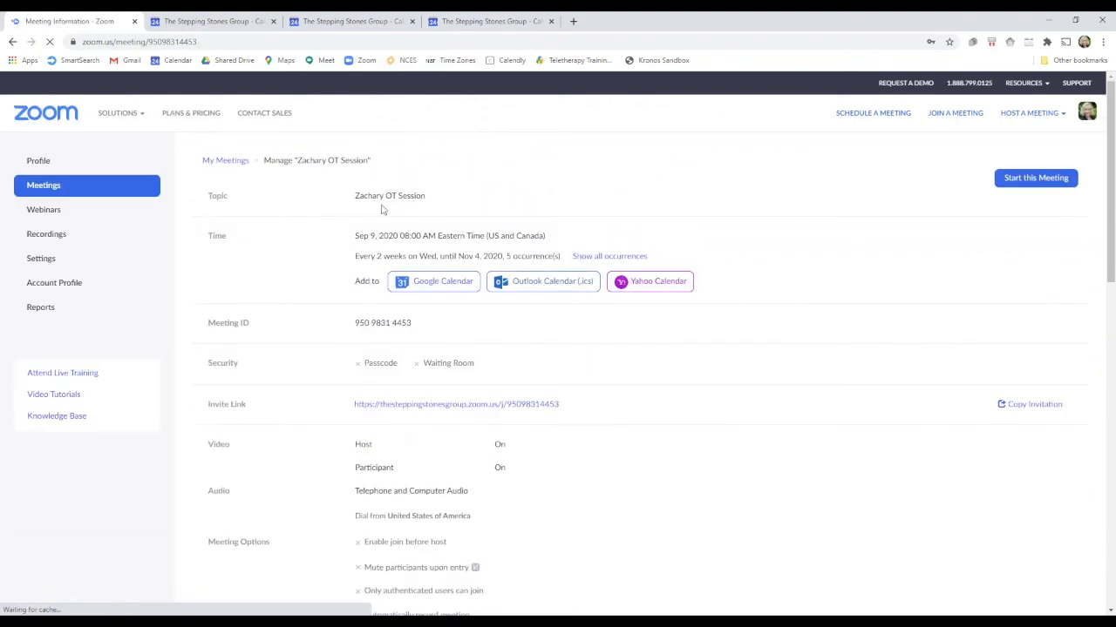
# Step: Check the current week's sessions in Google Calendar, and return to the OT session's details in Zoom
pyautogui.click(440, 23)
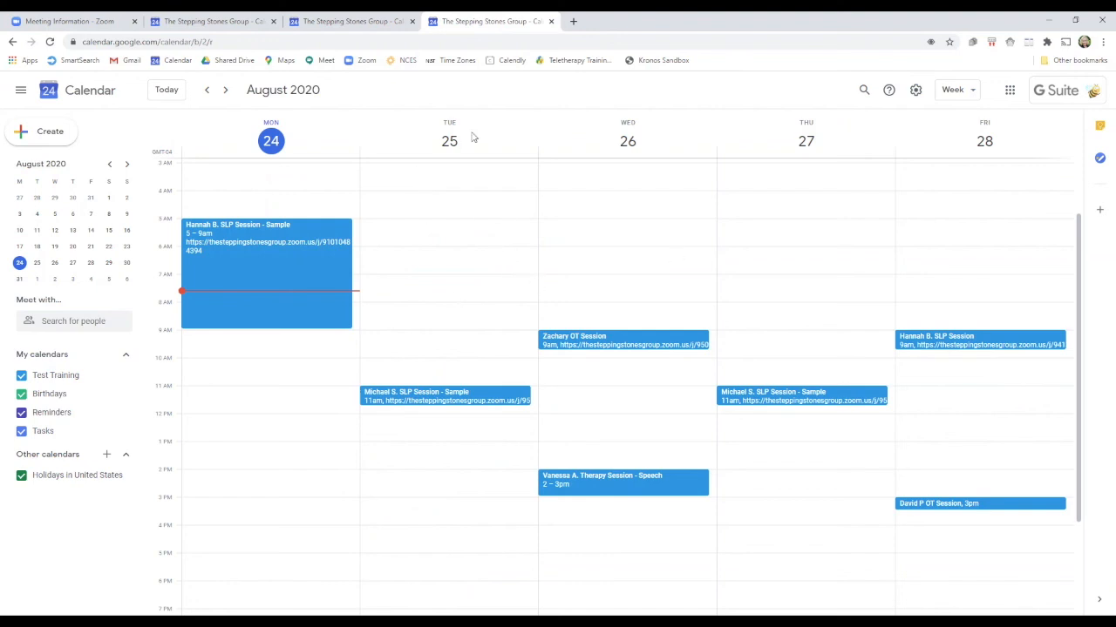
pyautogui.click(61, 22)
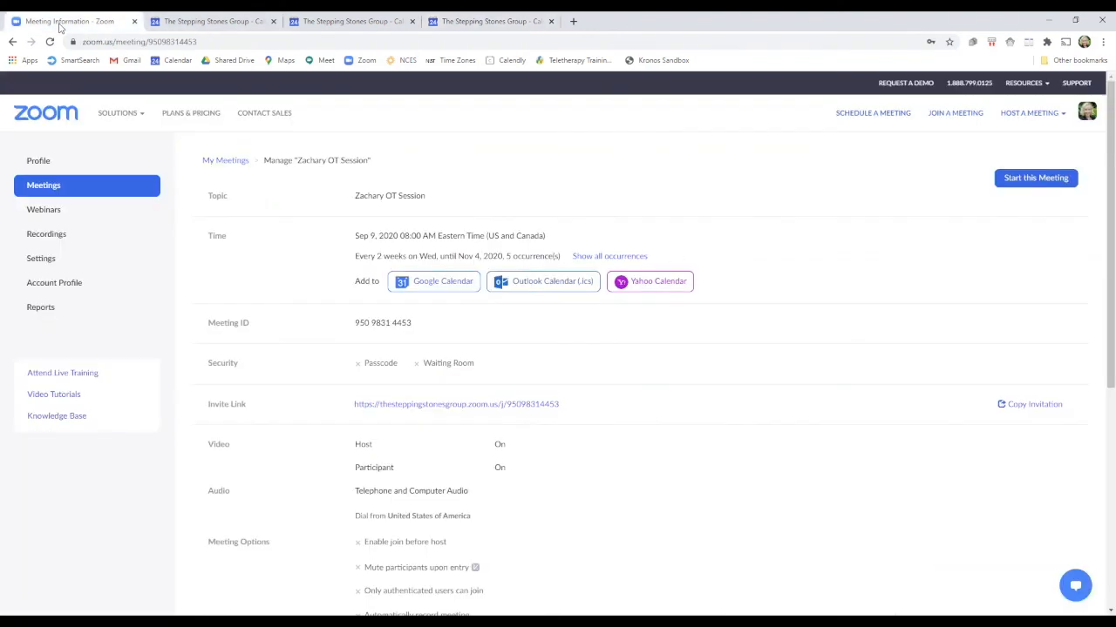